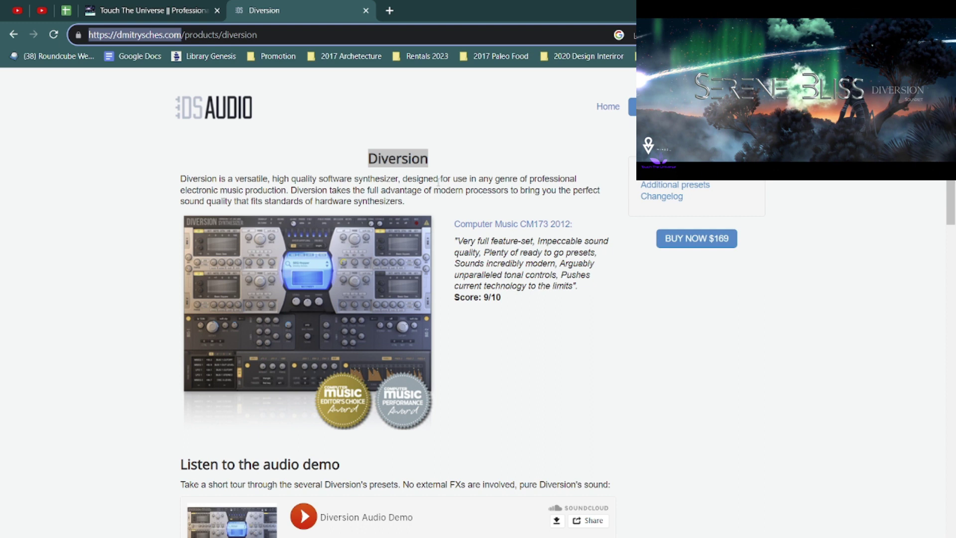
Switch from the browser to the Serene Bliss song in Studio One and toggle playback
left_click(177, 11)
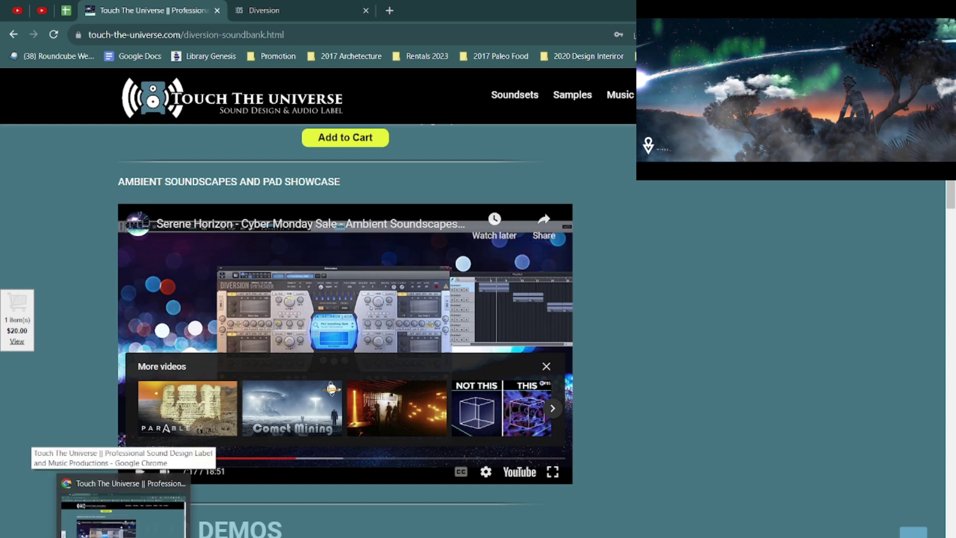
left_click(123, 533)
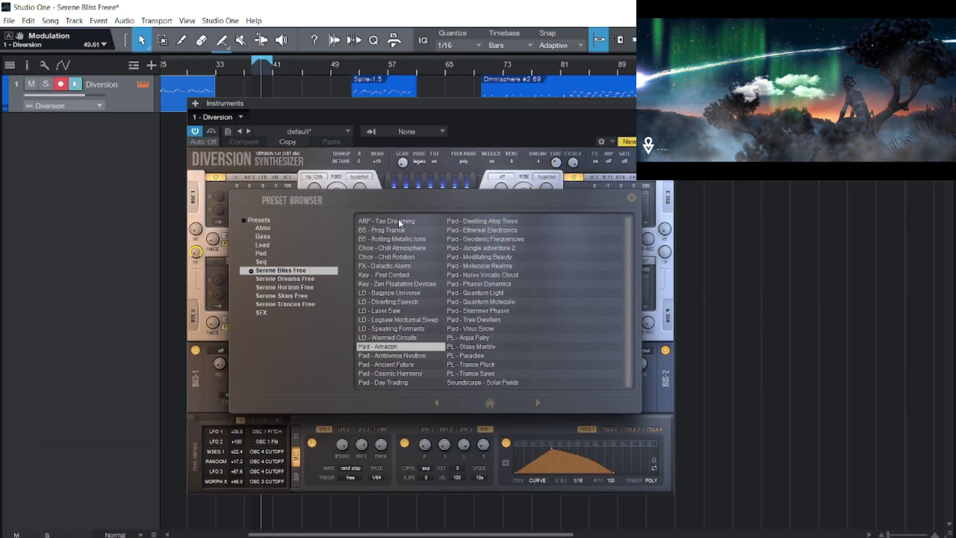
key("space")
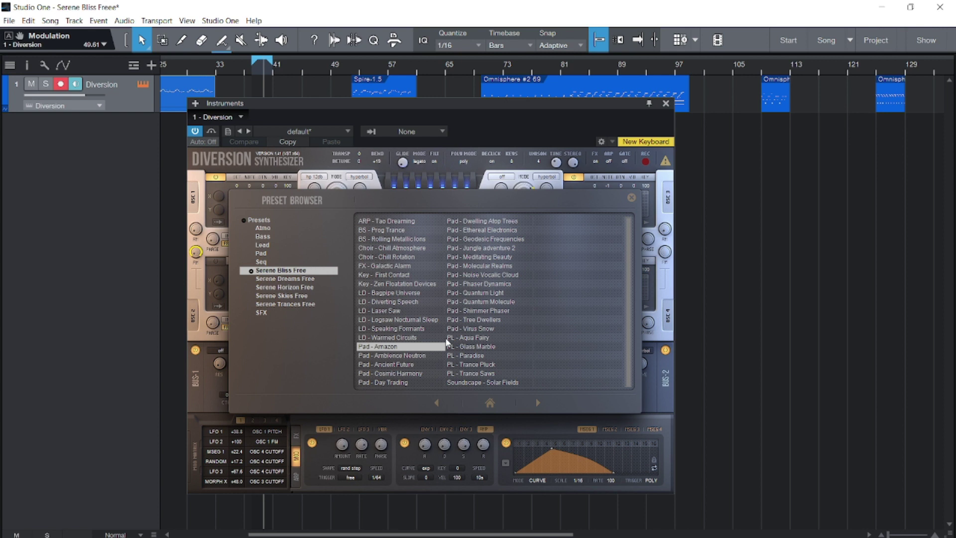
Close Diversion's preset browser and step through the presets to LD - Warmed Circuits and LD - Speaking Formants
left_click(632, 197)
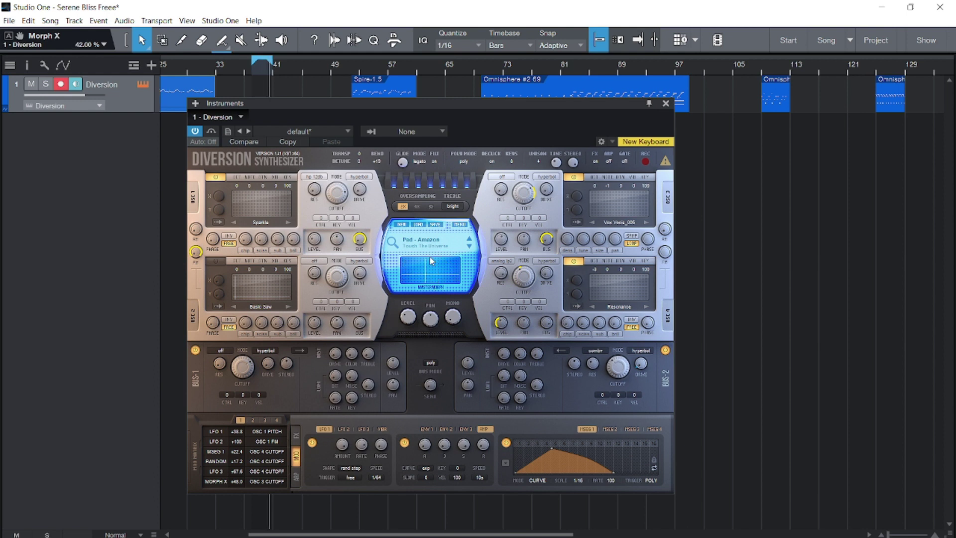
left_click(470, 246)
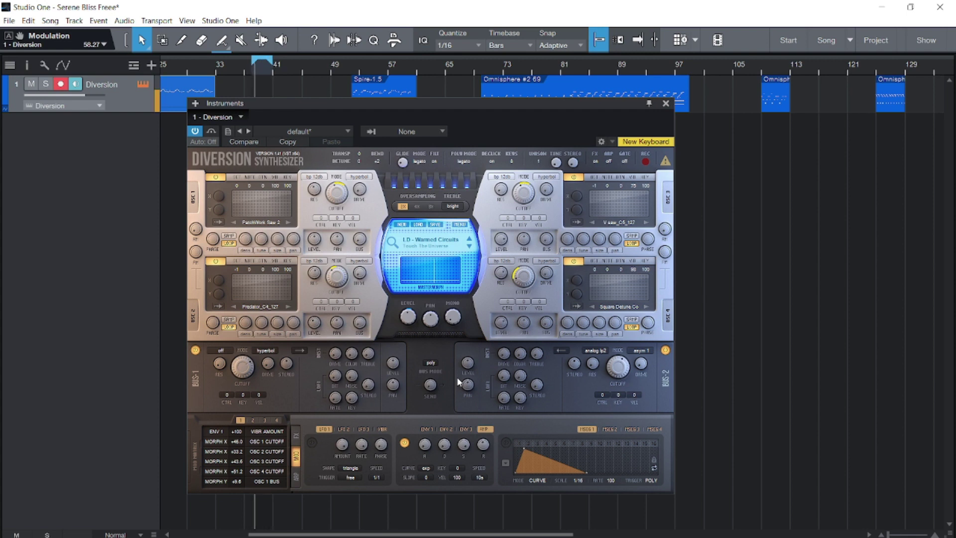
left_click(469, 240)
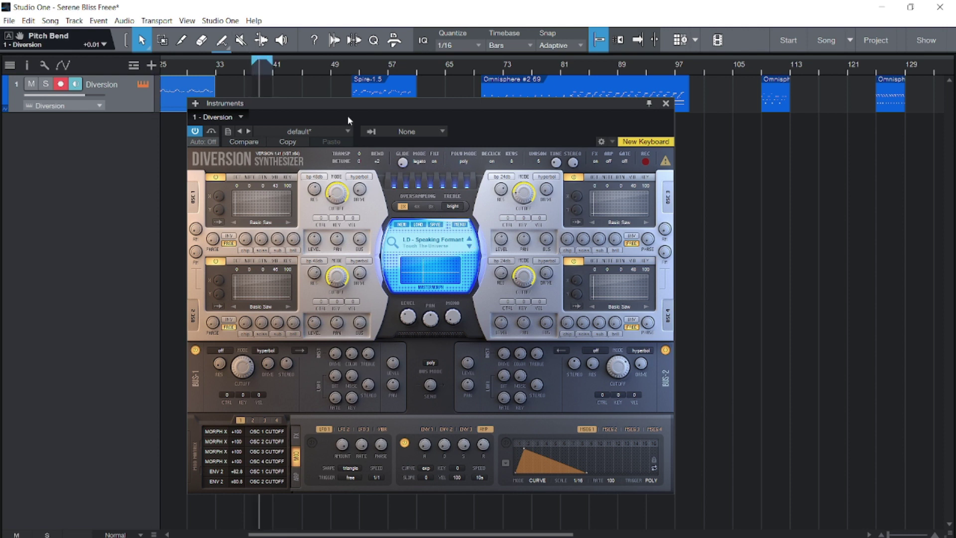
Audition the song from about bar 53, about bar 110 and near its start
left_click(363, 61)
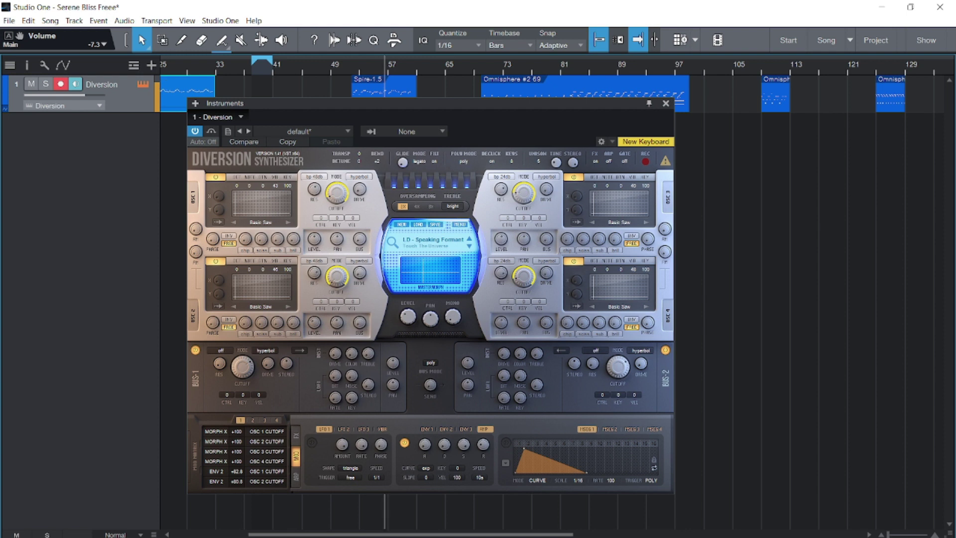
left_click(771, 69)
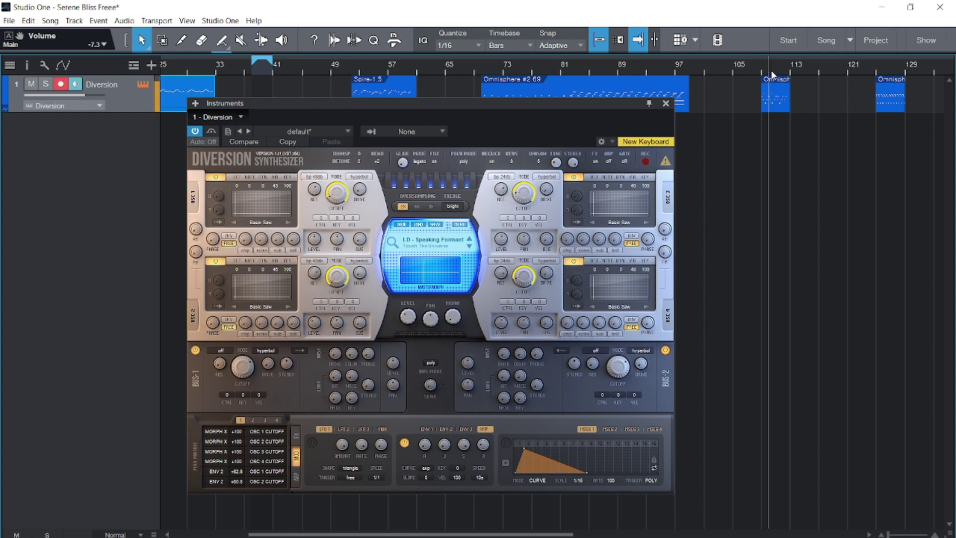
key("w")
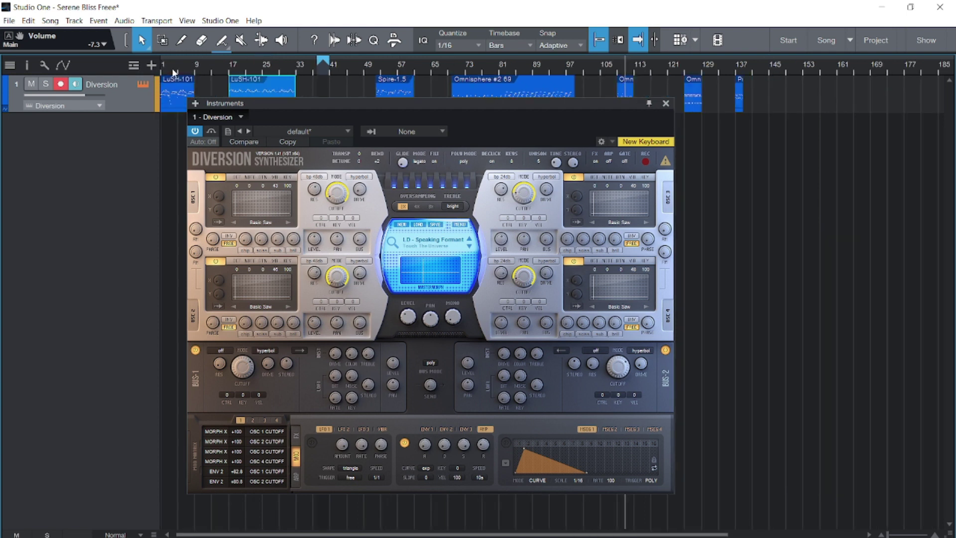
left_click(174, 70)
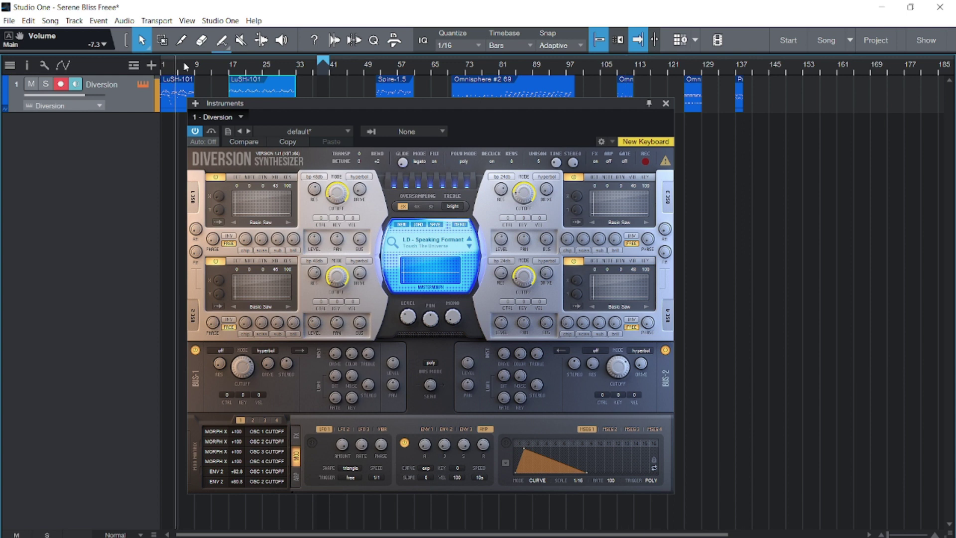
Return the playback position to about bar 38 and sweep the Morph pad of the LD - Speaking Formants preset
left_click(431, 239)
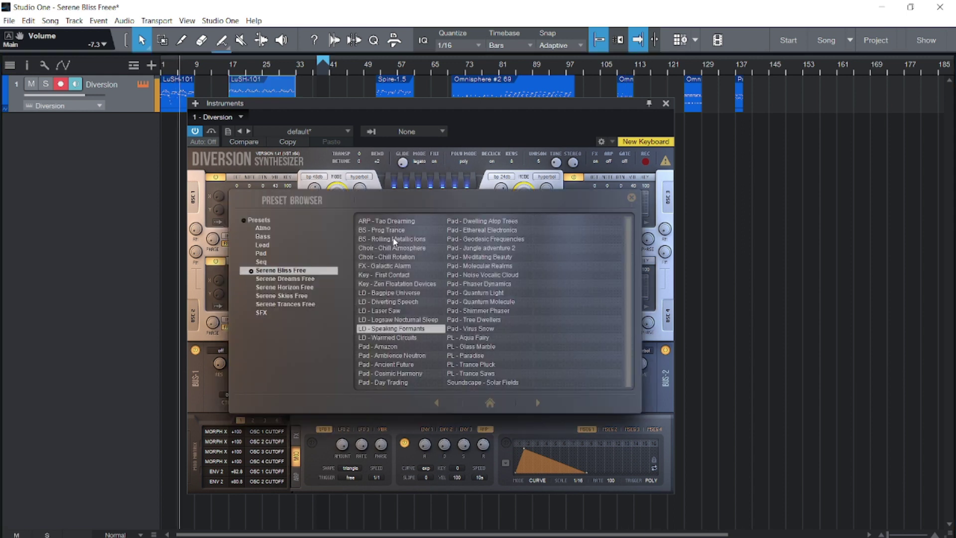
left_click(539, 284)
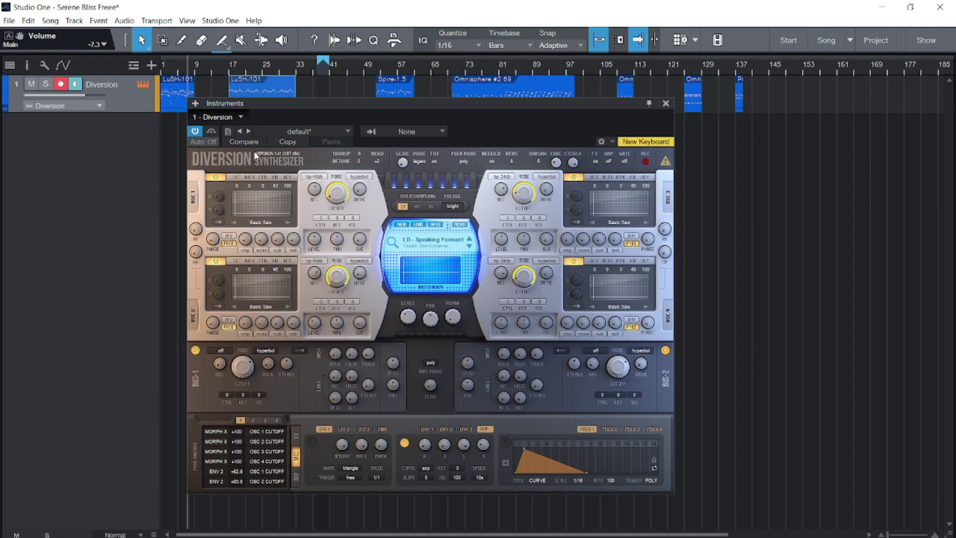
left_click(322, 66)
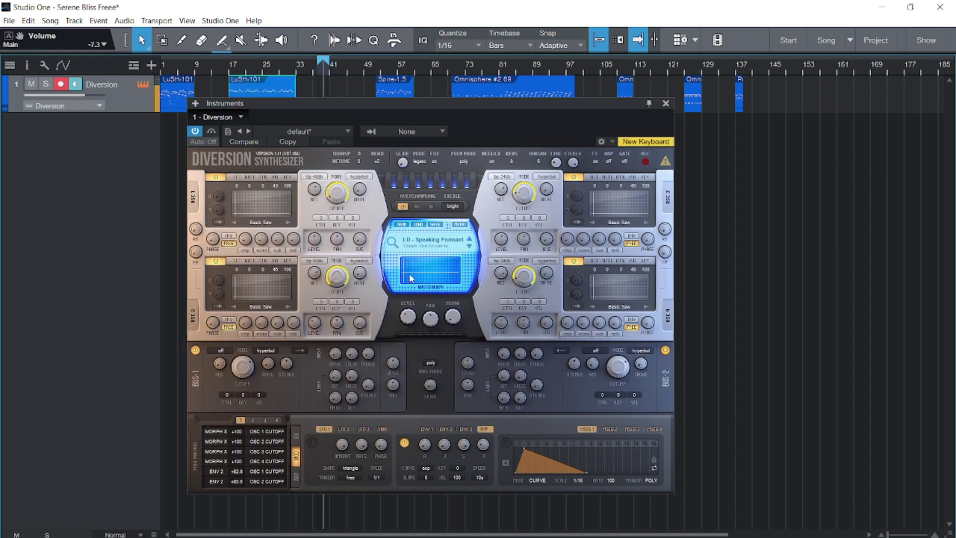
left_click_drag(454, 262, 438, 276)
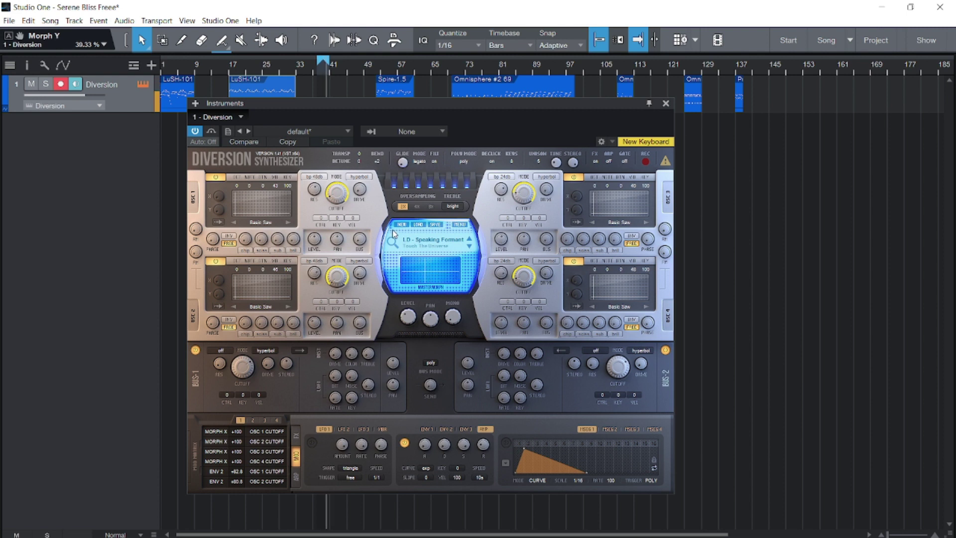
Load the Pad - Ambience Neutron preset from Serene Bliss Free and set its Morph X to about 57%
left_click(394, 242)
left_click(402, 355)
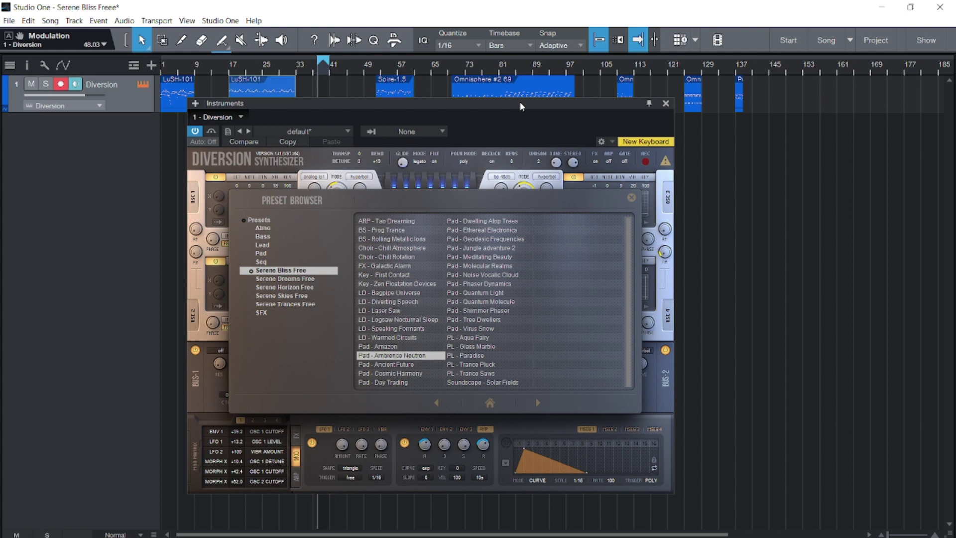
left_click(632, 198)
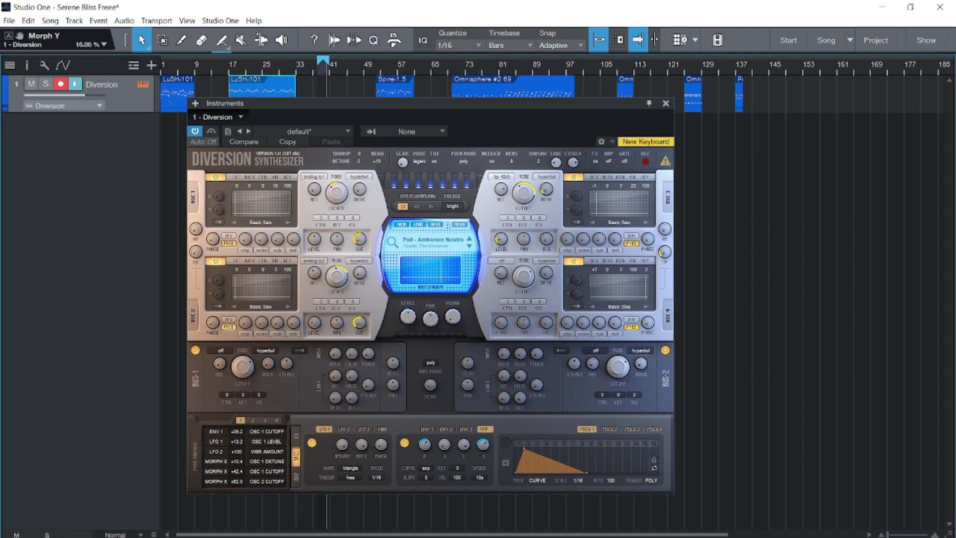
mouse_move(438, 274)
left_mouse_down()
mouse_move(433, 263)
mouse_move(442, 265)
left_mouse_up()
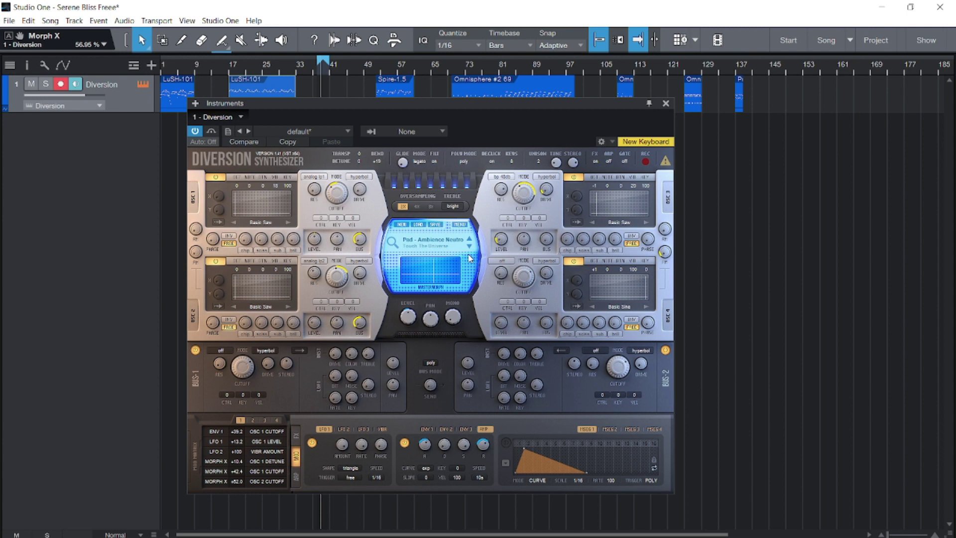
Compare the Pad - Ancient Future preset with Pad - Ambience Neutron, ending on Pad - Ancient Future
left_click(470, 251)
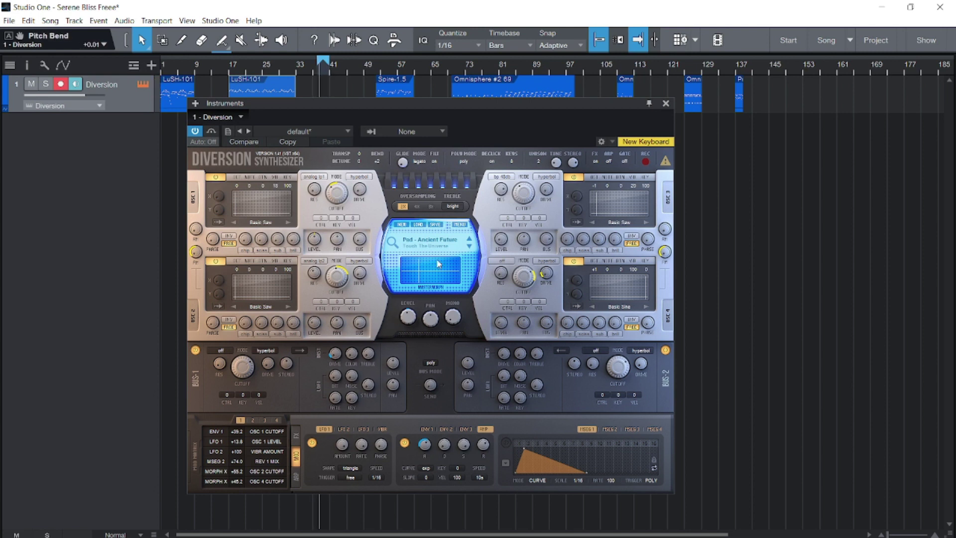
left_click(470, 246)
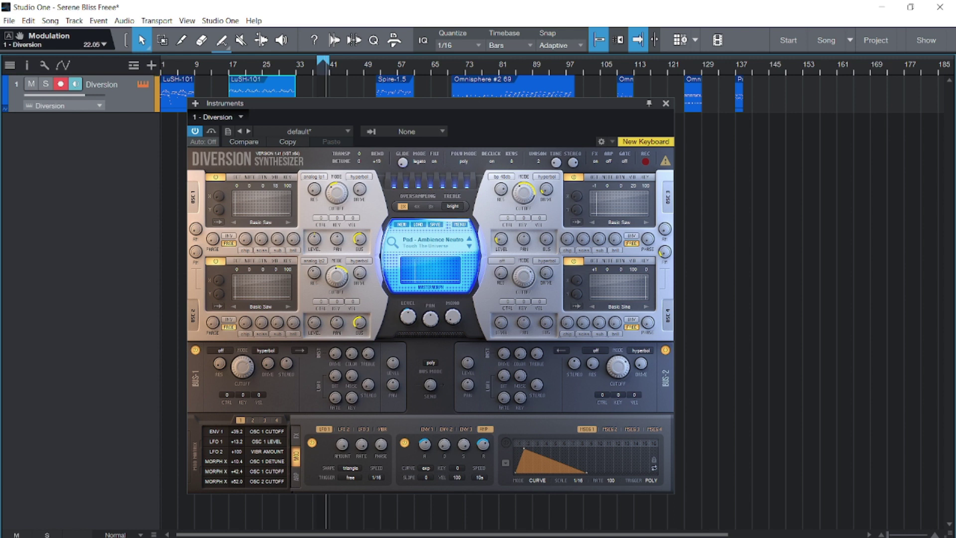
key("space")
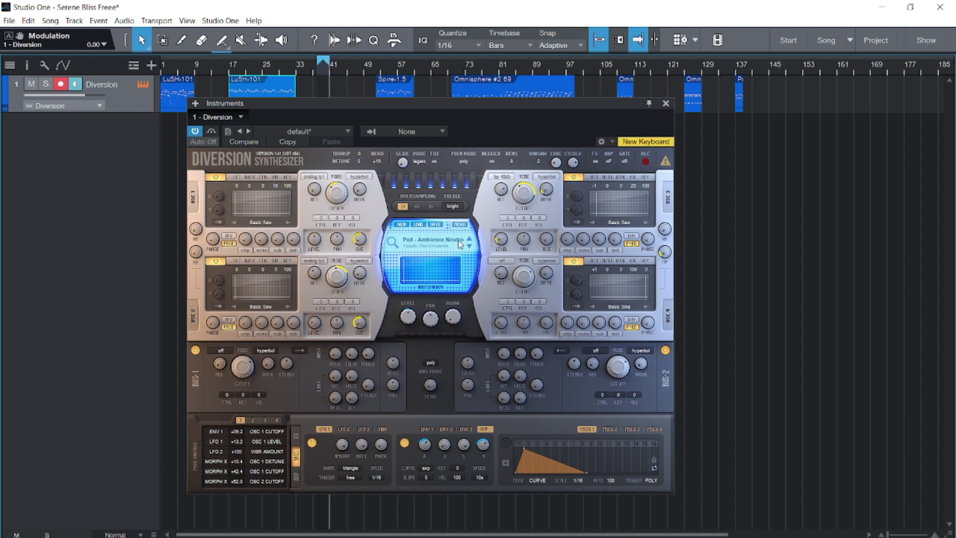
left_click(470, 247)
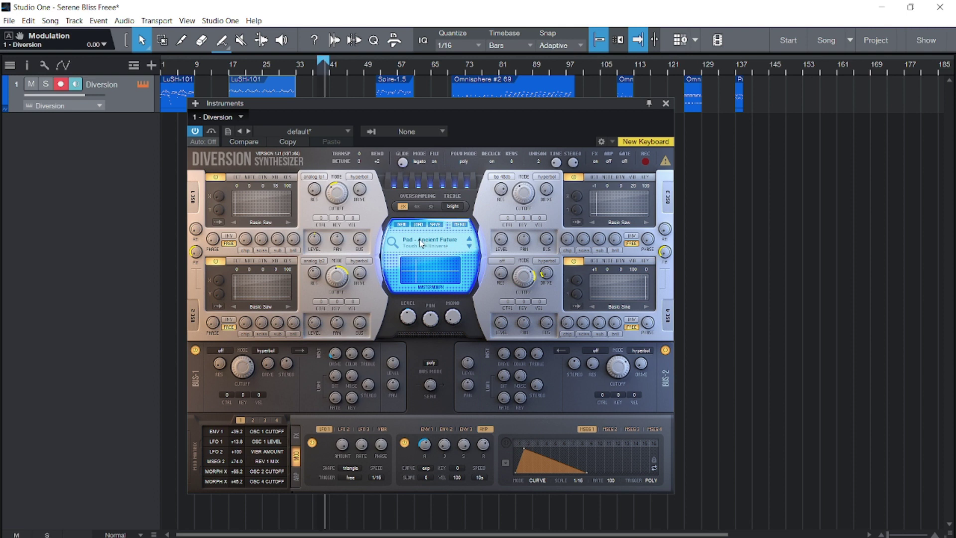
Load the presets Pad - Cosmic Harmony, Pad - Day Trading and Pad - Dwelling Atop Trees in turn, and close the preset browser
left_click(394, 243)
left_click(416, 375)
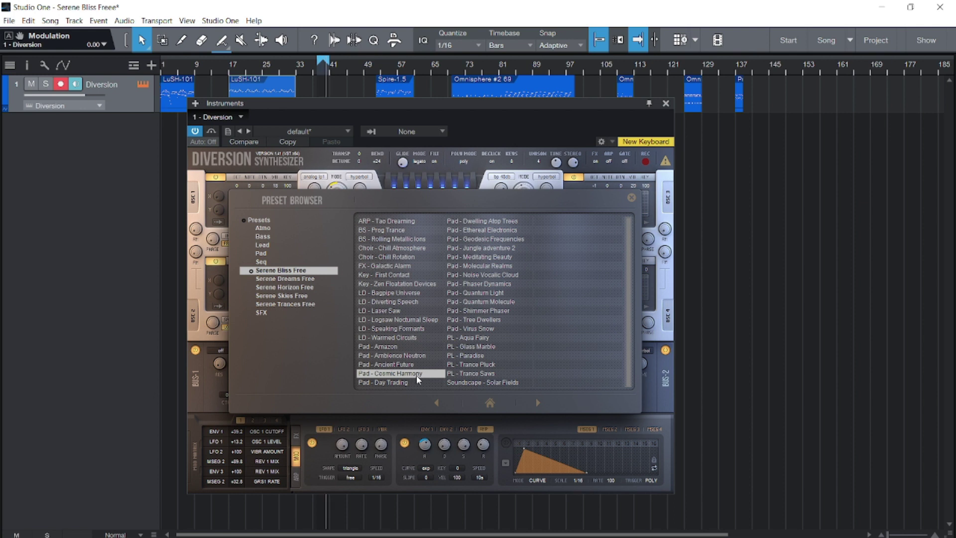
left_click(401, 383)
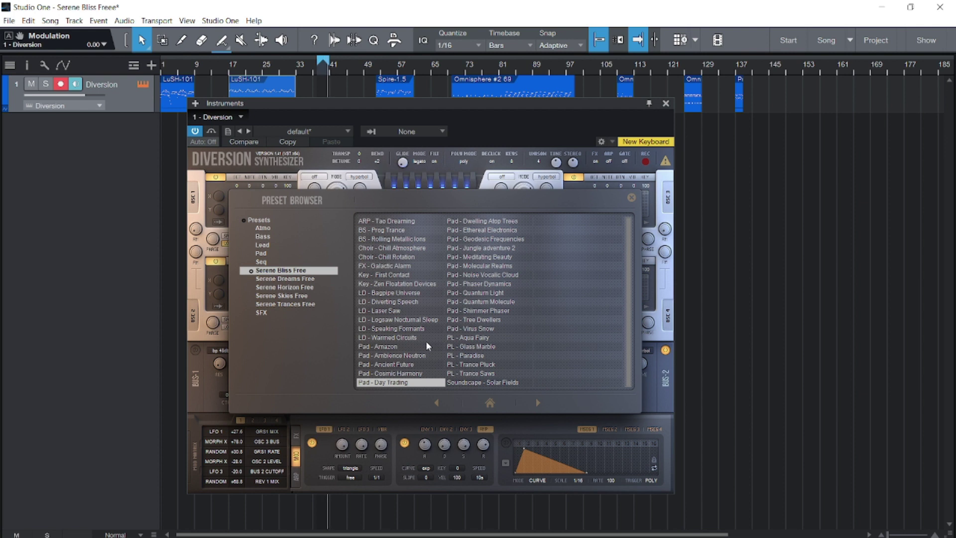
left_click(493, 222)
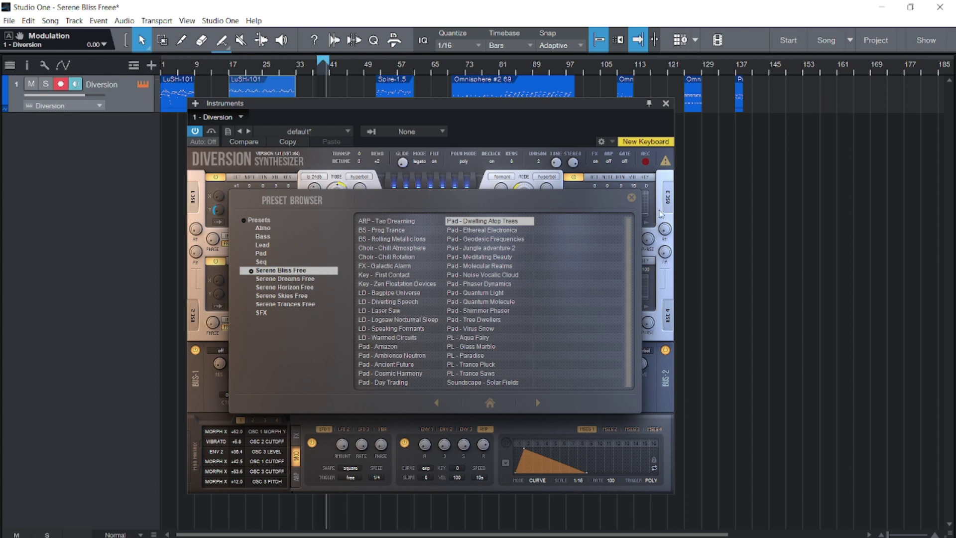
left_click(632, 197)
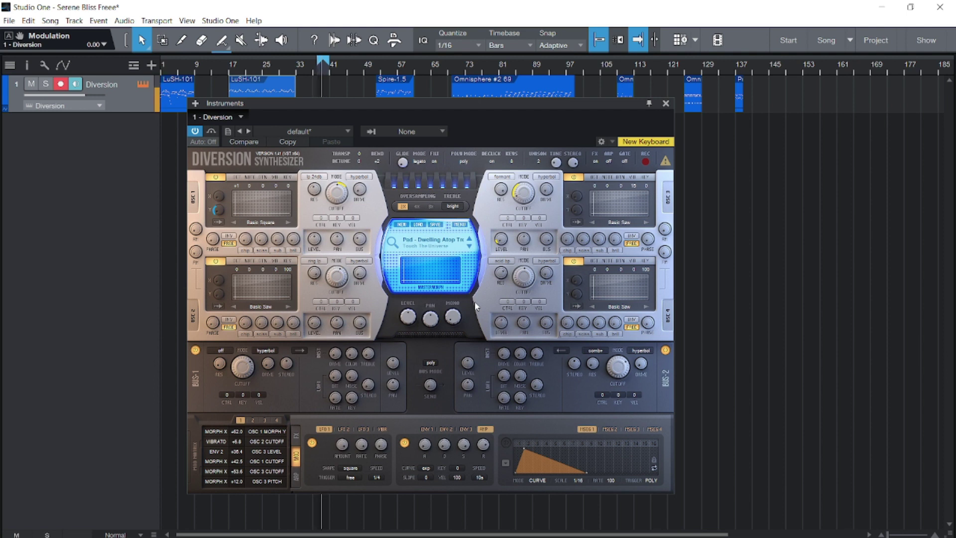
Sweep the Morph pad of the Pad - Dwelling Atop Trees preset and return Morph X to 0%
left_click(405, 276)
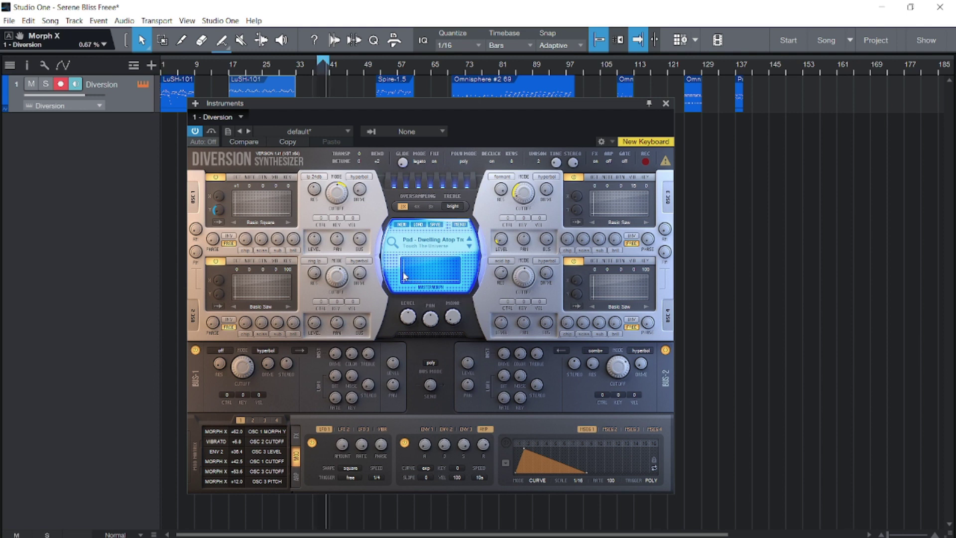
left_click_drag(405, 276, 403, 300)
left_click(418, 280)
left_click_drag(424, 266, 388, 321)
left_click_drag(416, 278, 399, 291)
Load the Pad - Ethereal Electronics preset and try oscillator 4's key scaling at 29% before resetting it to 0%
left_click(470, 247)
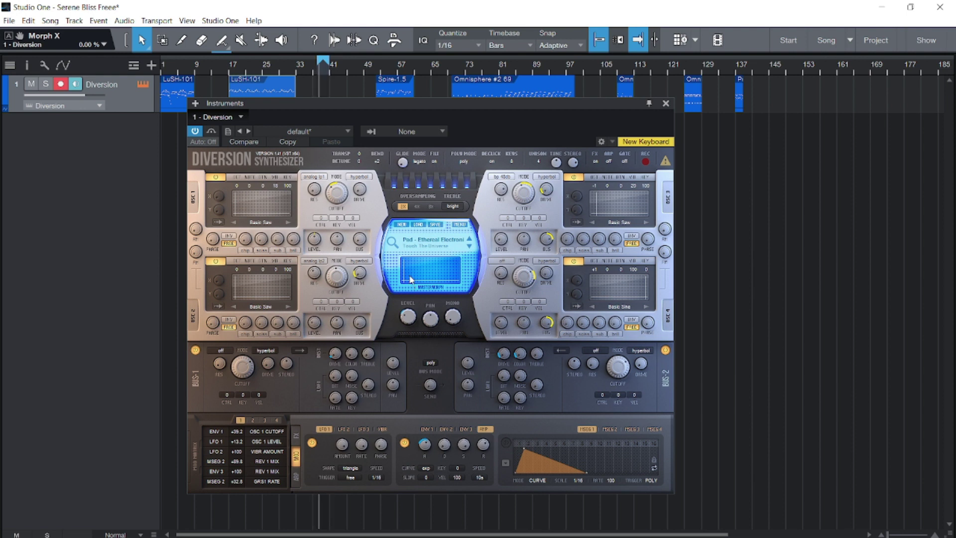
mouse_move(404, 283)
left_mouse_down()
mouse_move(453, 279)
mouse_move(387, 288)
left_mouse_up()
left_click_drag(646, 268, 647, 274)
left_click_drag(647, 270, 651, 263)
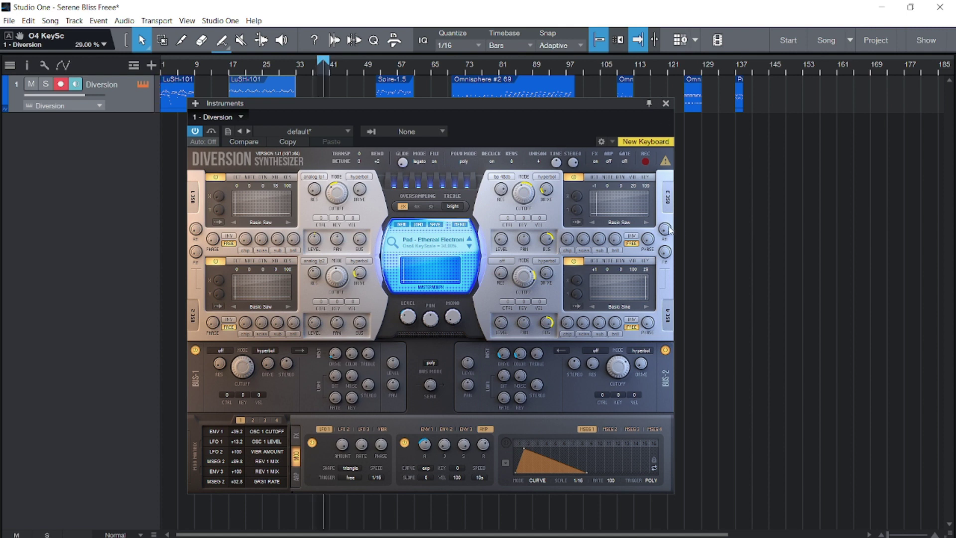
left_click_drag(672, 258, 669, 281)
Sweep the Morph pad and vary oscillator 4's key scaling again, returning Morph X and the key scaling to 0%
left_click_drag(409, 277, 448, 270)
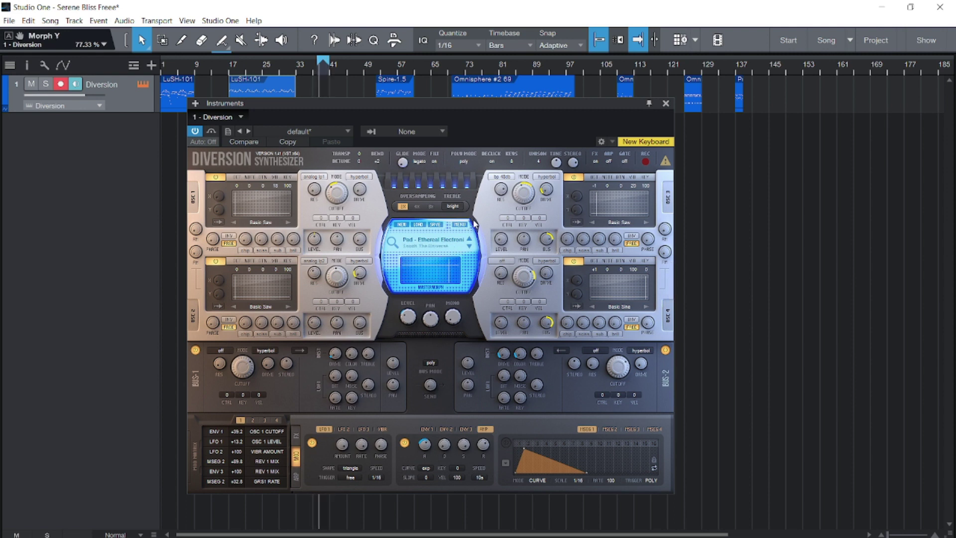
left_click_drag(646, 274, 666, 248)
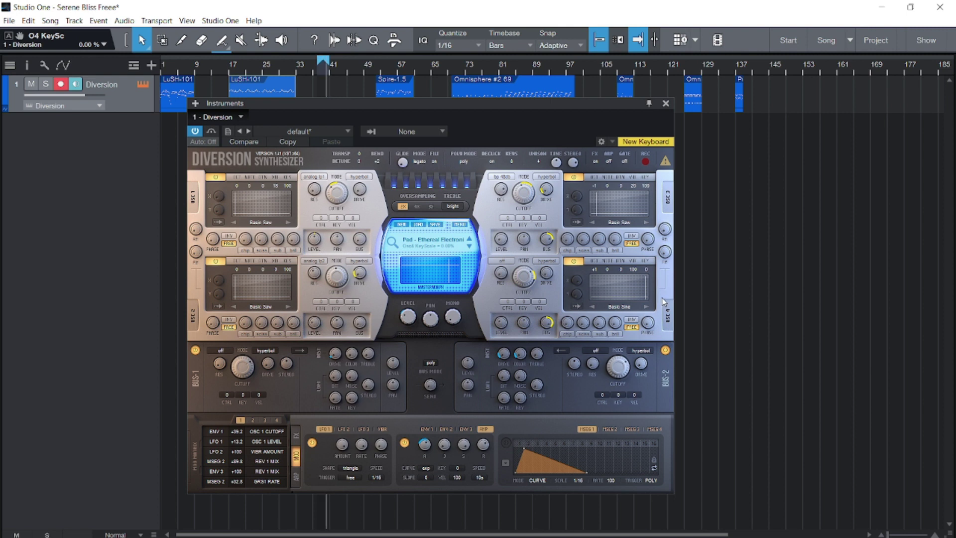
left_click_drag(661, 271, 663, 241)
left_click_drag(663, 256, 665, 278)
left_click_drag(447, 272, 395, 326)
Load the Pad - Geodesic Frequencies preset, raise oscillator 4's key scaling to 87% and sweep the Morph pad
left_click(470, 246)
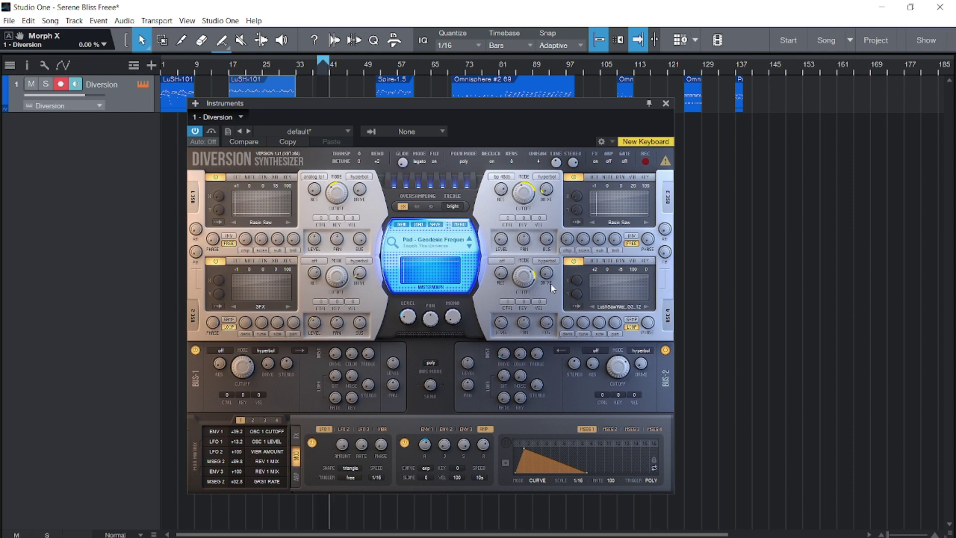
left_click_drag(647, 273, 649, 218)
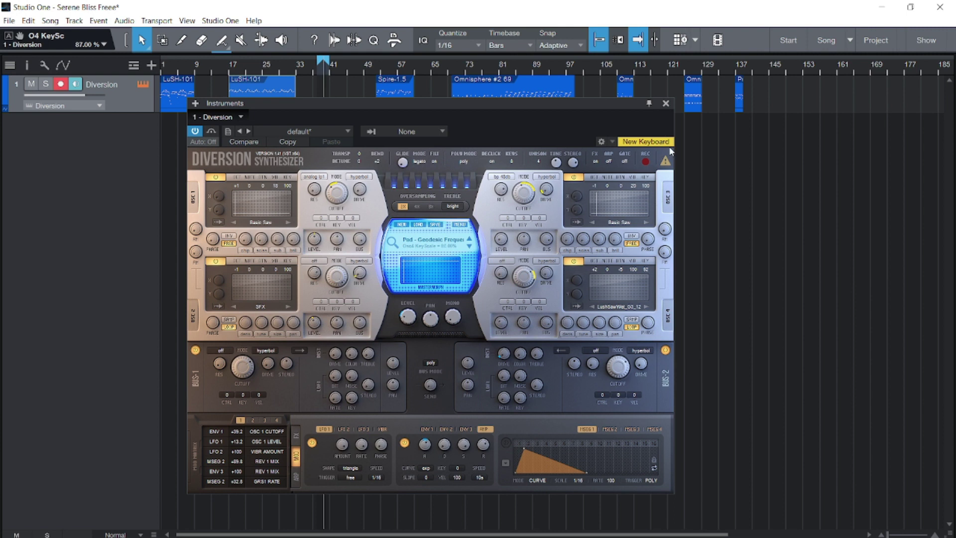
left_click_drag(411, 269, 474, 256)
Load the Pad - Jungle adventure 2 preset, sweep its Morph pad and set oscillator 1's cutoff to 24.12%
left_click(471, 246)
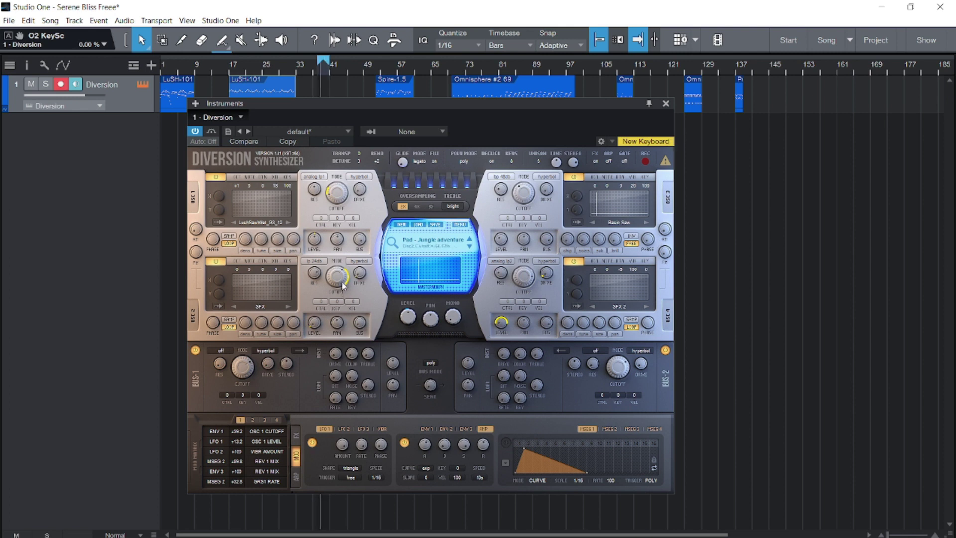
left_click_drag(435, 268, 396, 271)
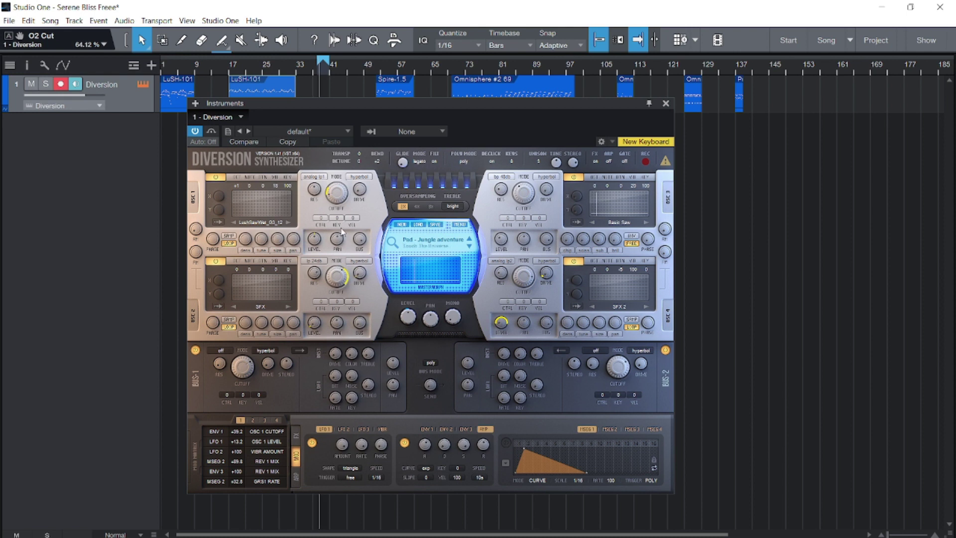
left_click_drag(345, 186, 345, 195)
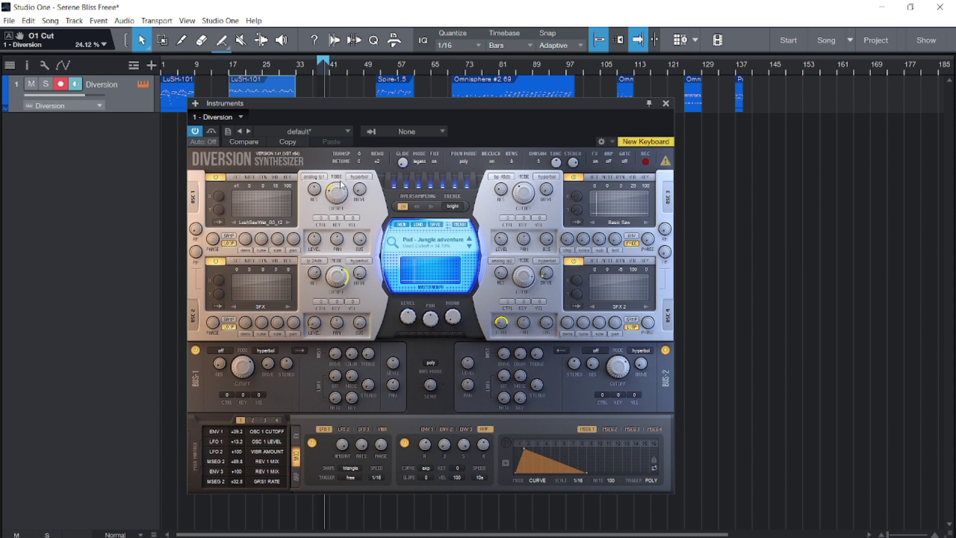
Load the Pad - Meditating Beauty preset and raise oscillator 1's key scaling to 100%
left_click(469, 246)
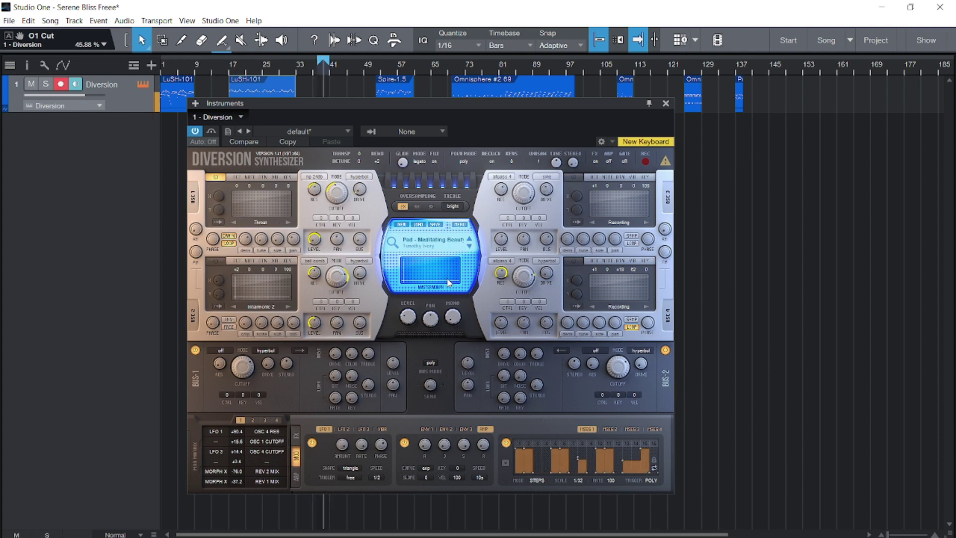
left_click_drag(289, 187, 288, 182)
left_click_drag(309, 88, 325, 6)
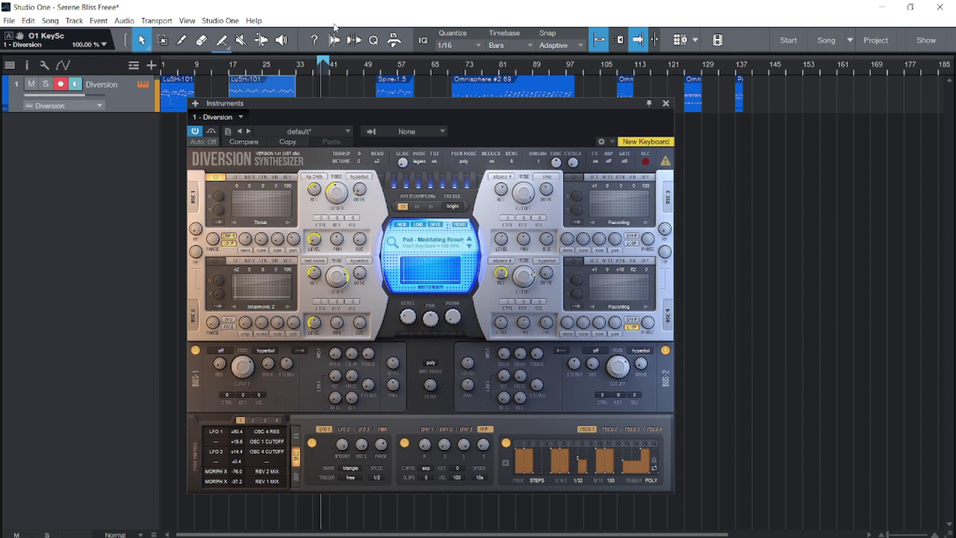
Load the Pad - Molecular Realms preset, set oscillator 2's key scaling to 87% and raise oscillator 1's key scaling
left_click(469, 247)
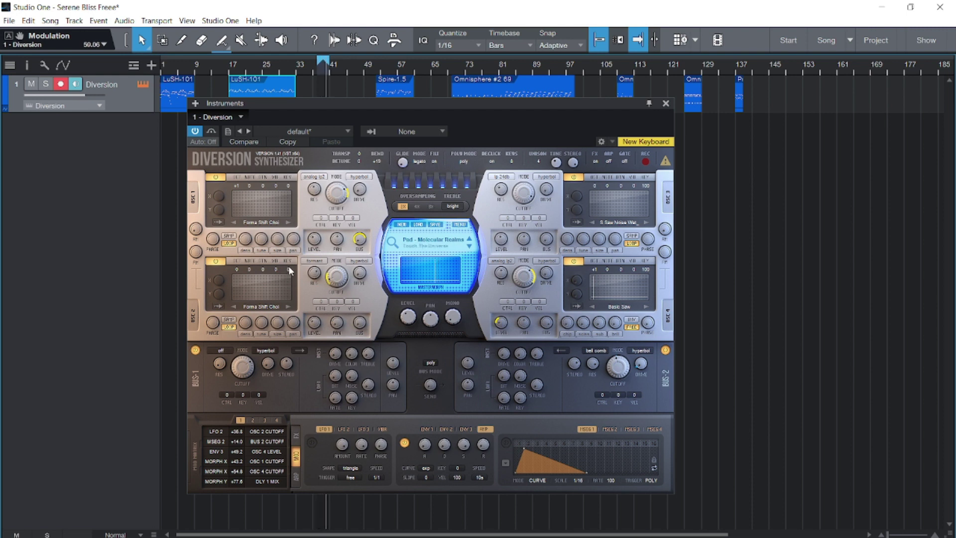
left_click_drag(292, 242, 313, 142)
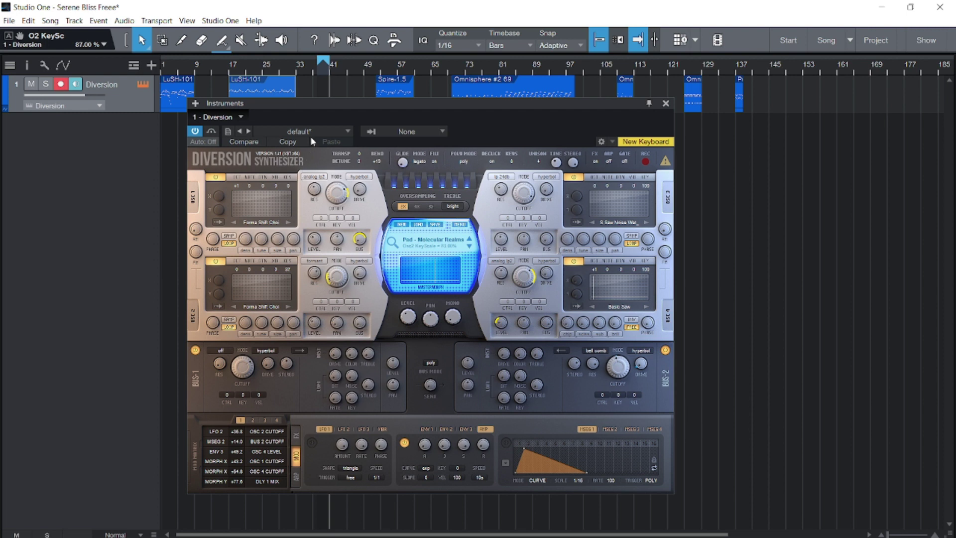
left_click_drag(288, 188, 294, 150)
left_click_drag(298, 107, 320, 23)
Reset the key scaling of oscillators 2 and 1 to 0 and sweep the Morph pad back to Morph X 0%
left_click_drag(290, 270, 292, 436)
left_click_drag(293, 185, 318, 420)
left_click_drag(439, 279, 386, 303)
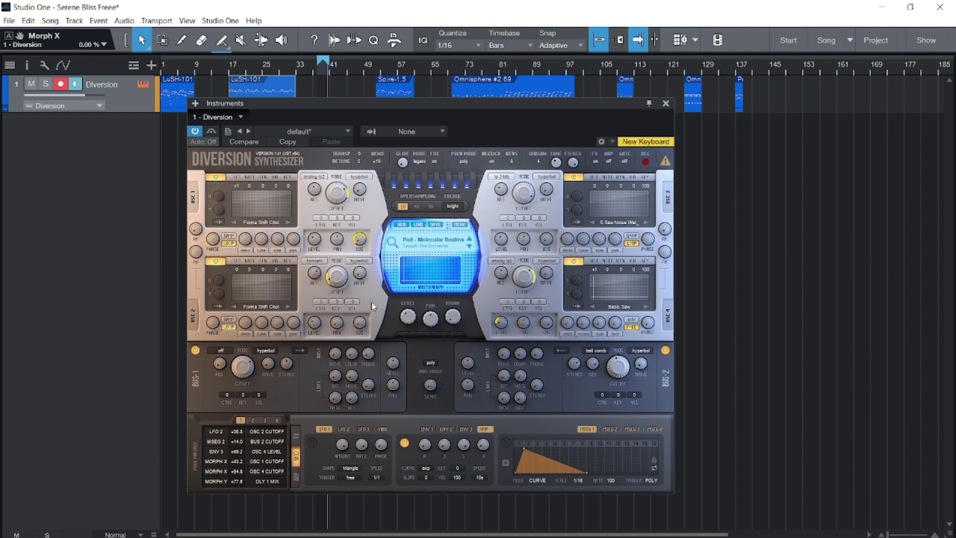
Load the Pad - Noise Vocalic Cloud preset, try oscillator 2's key scaling at 100% and undo that change
left_click(470, 247)
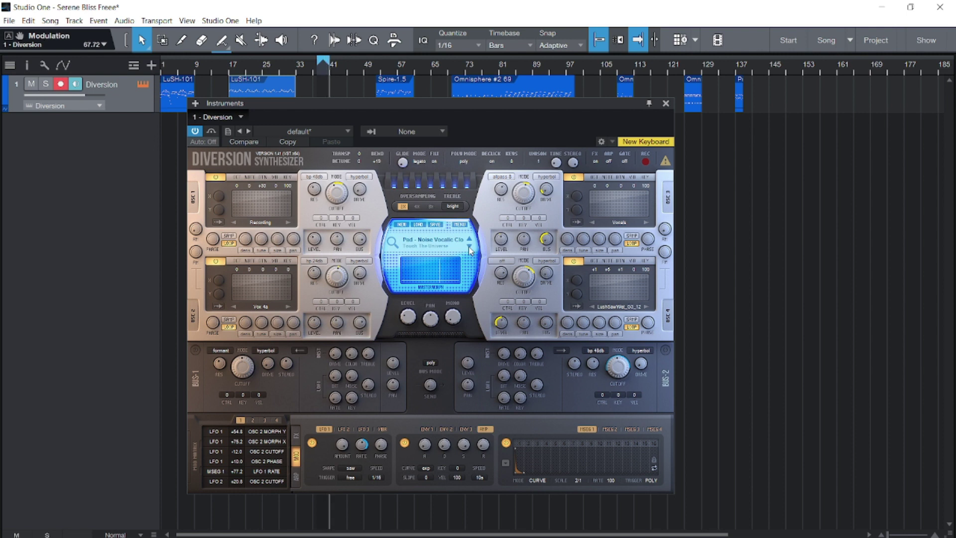
left_click_drag(289, 272, 334, 83)
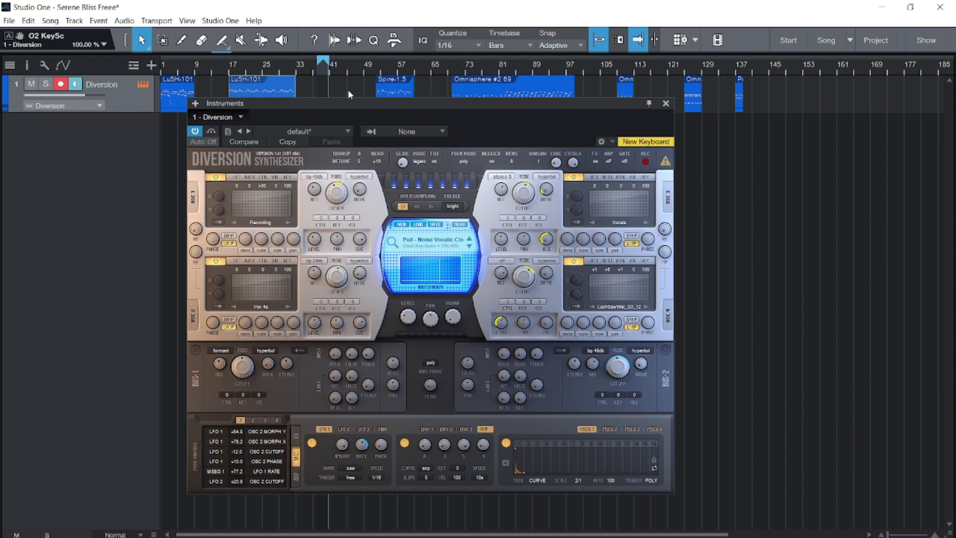
key("ctrl+z")
Audition the Pad - Phaser Dynamics preset, load Pad - Quantum Light and sweep its Morph pad back to Morph X 0%
left_click(469, 247)
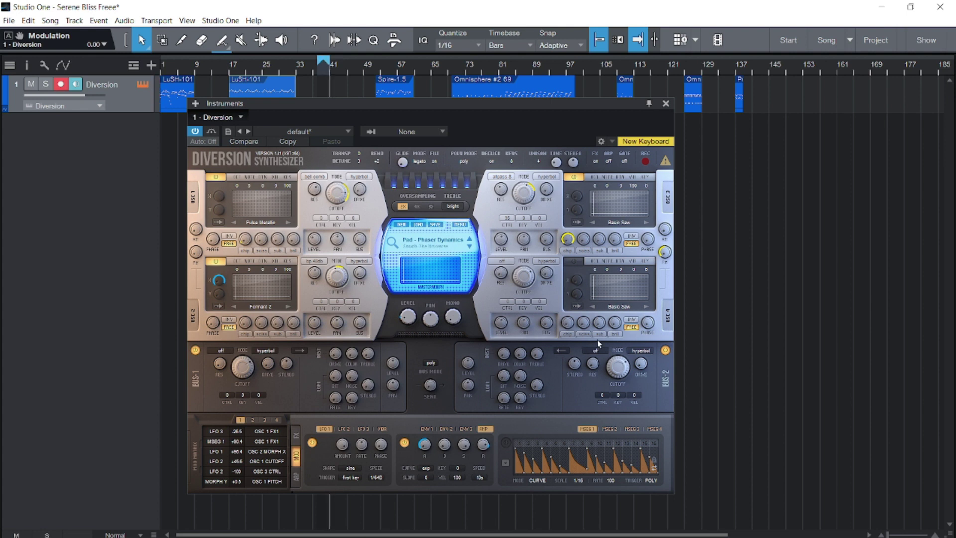
left_click(470, 246)
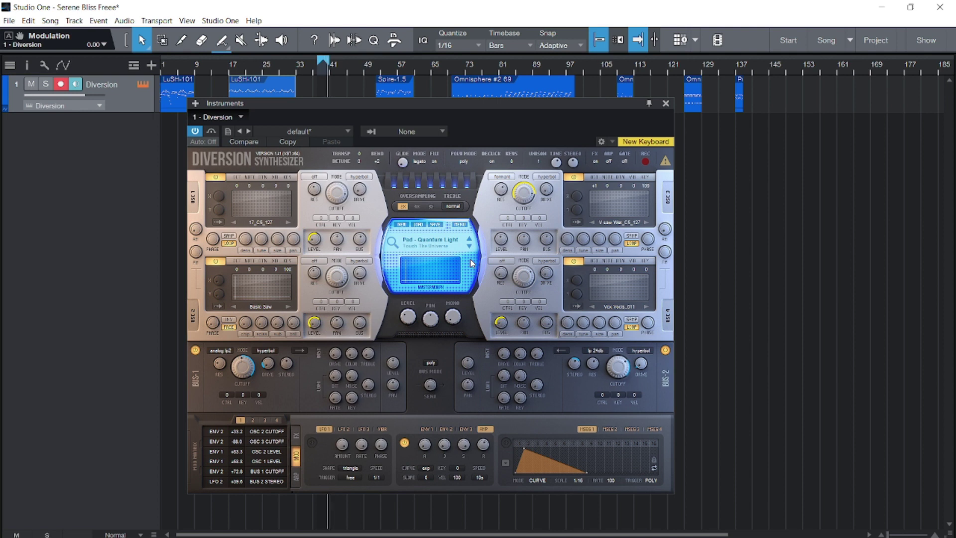
left_click_drag(439, 267, 399, 313)
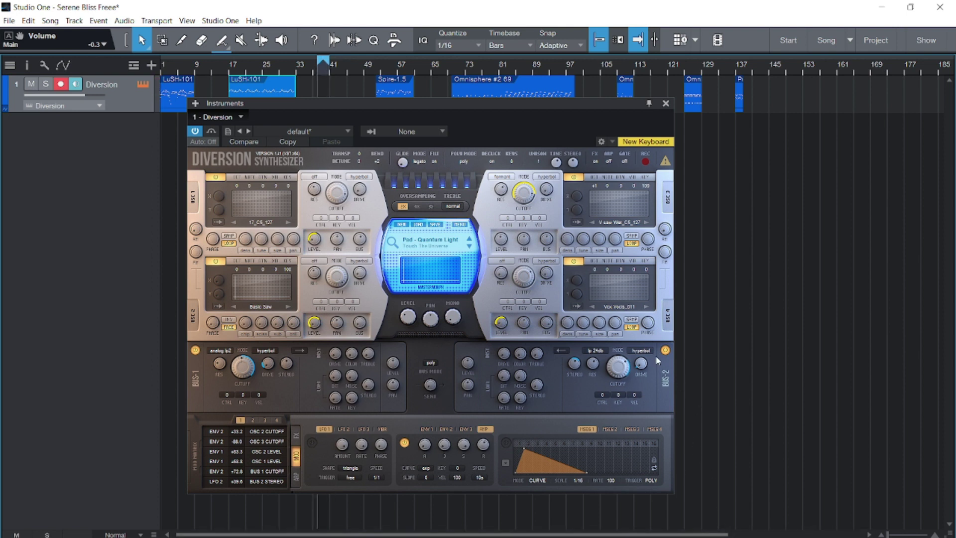
left_click(413, 282)
left_click_drag(413, 283, 390, 319)
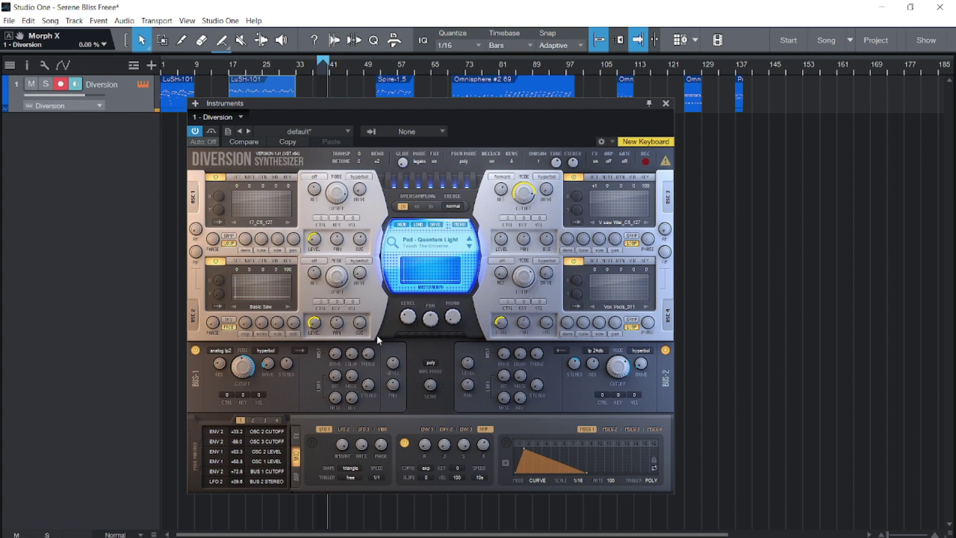
Load the Pad - Quantum Molecule and Pad - Shimmer Phaser presets one after the other, sweeping the Morph pad of each
left_click(469, 248)
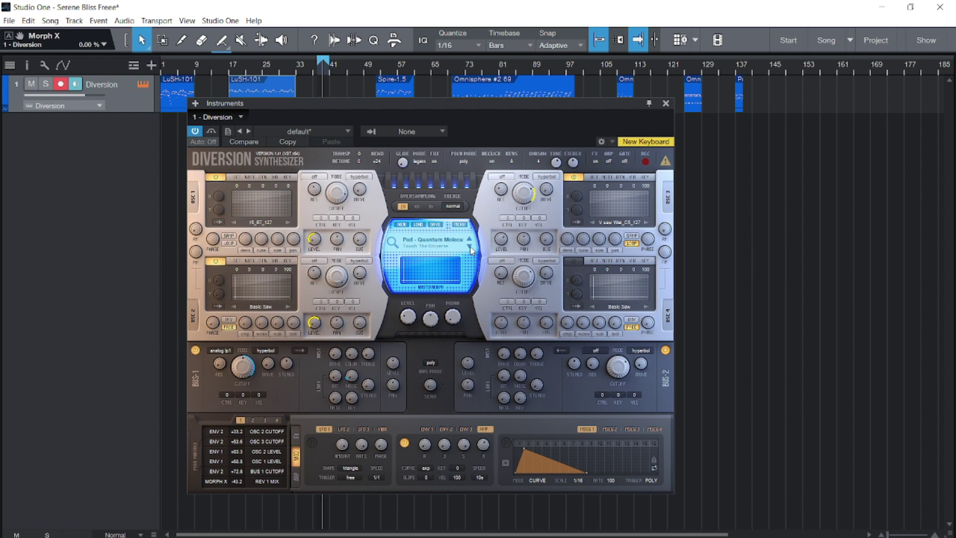
left_click(406, 280)
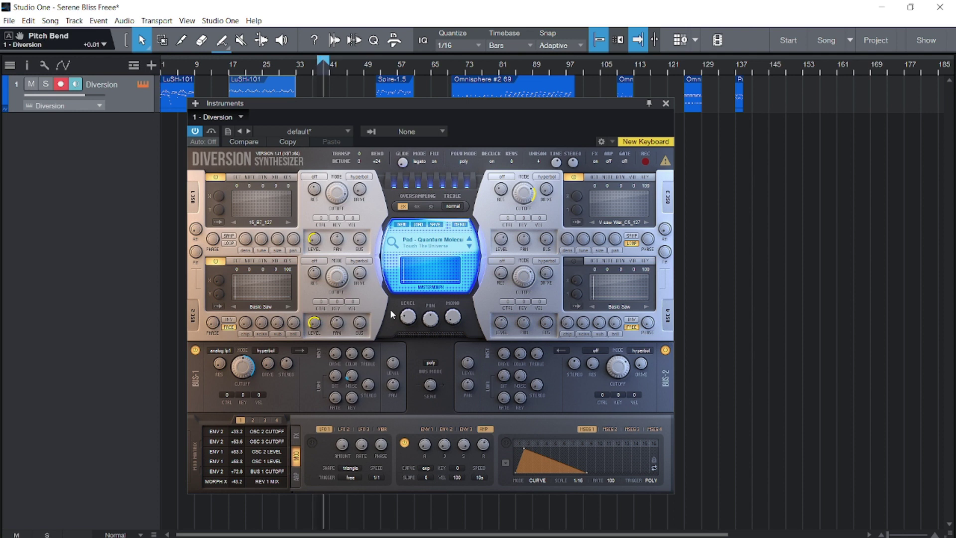
left_click(470, 247)
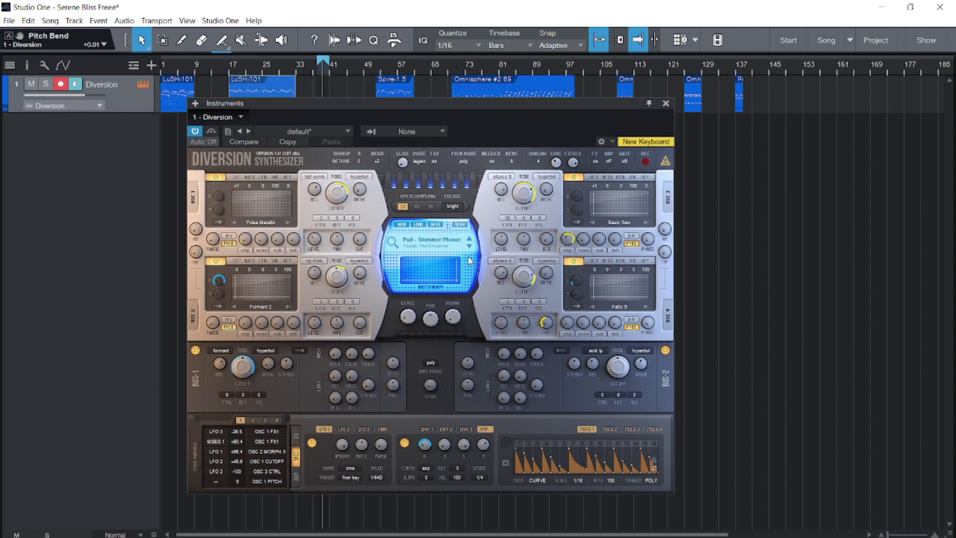
left_click(462, 285)
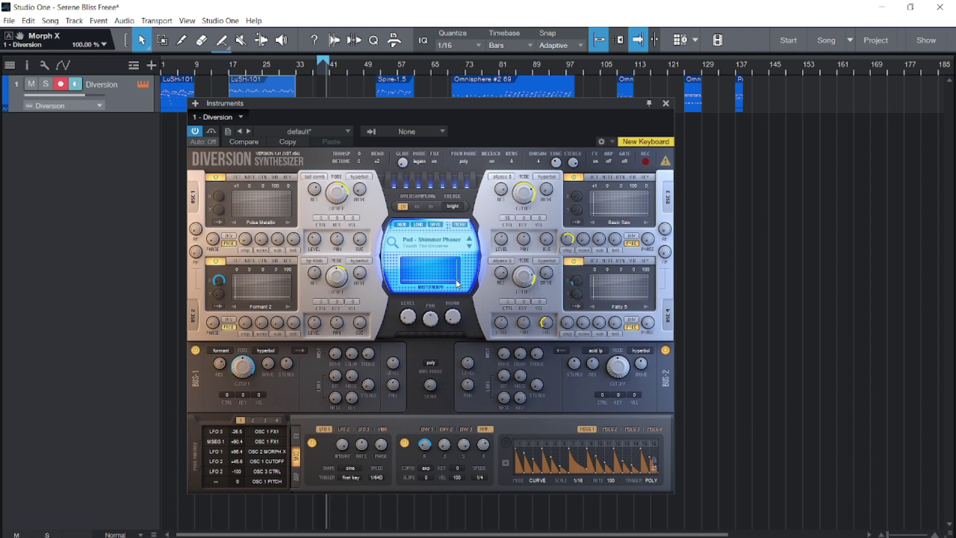
left_click_drag(433, 285, 404, 281)
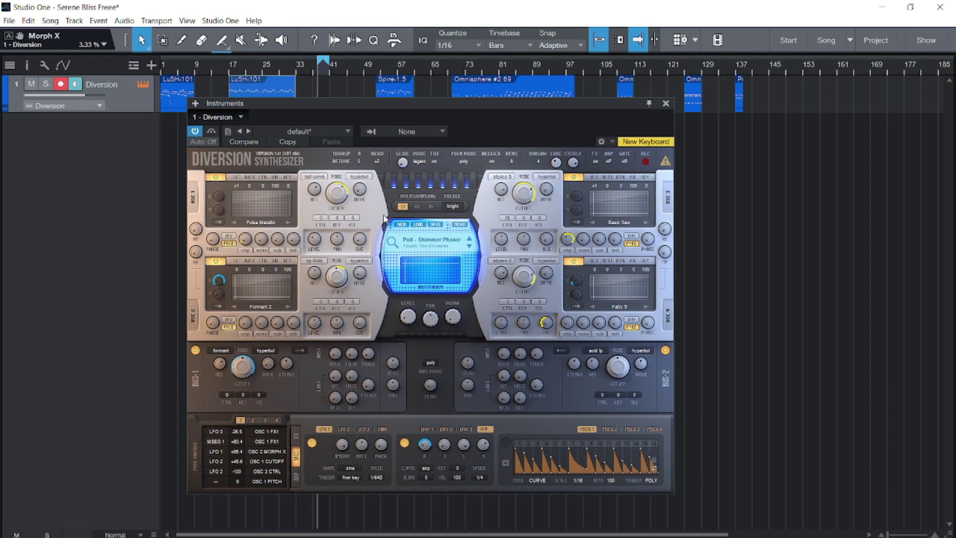
left_click(421, 277)
Show the effects of the Shimmer Phaser preset, select REV1 in the FX matrix and switch the reverb on
left_click(296, 436)
left_click(605, 466)
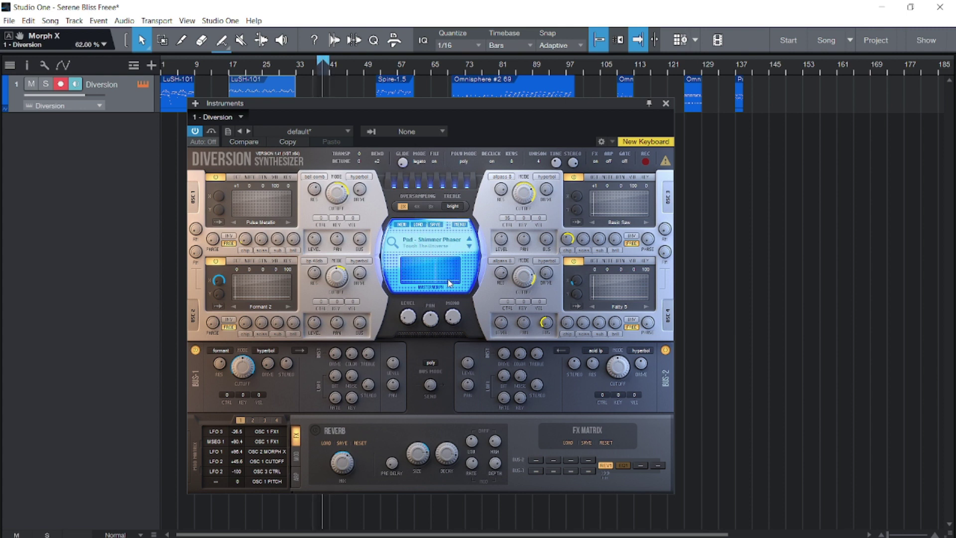
left_click(315, 431)
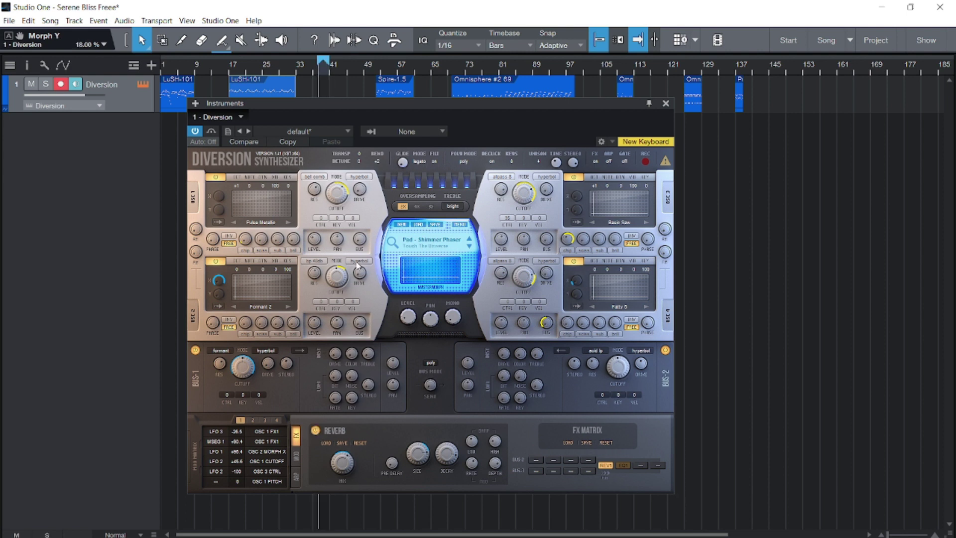
Load the Pad - Tree Dwellers preset from the preset browser and close the browser
left_click(394, 242)
left_click(481, 320)
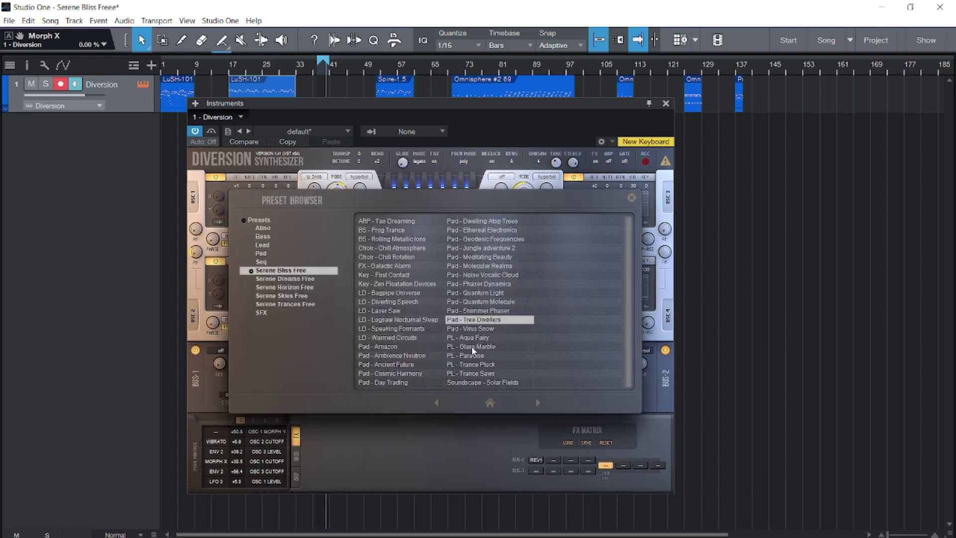
left_click(632, 197)
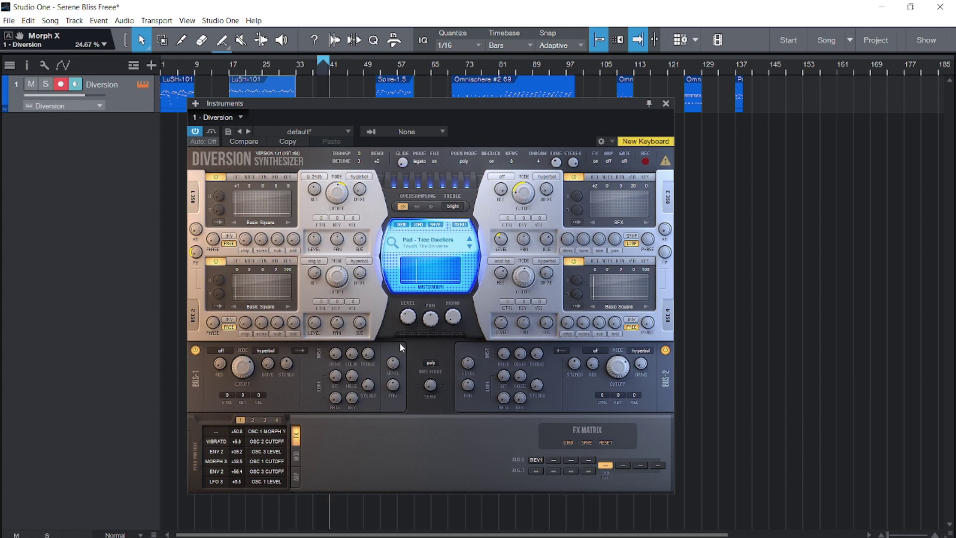
Audition the Pad - Virus Snow preset and load the PL - Aqua Fairy preset
left_click(470, 249)
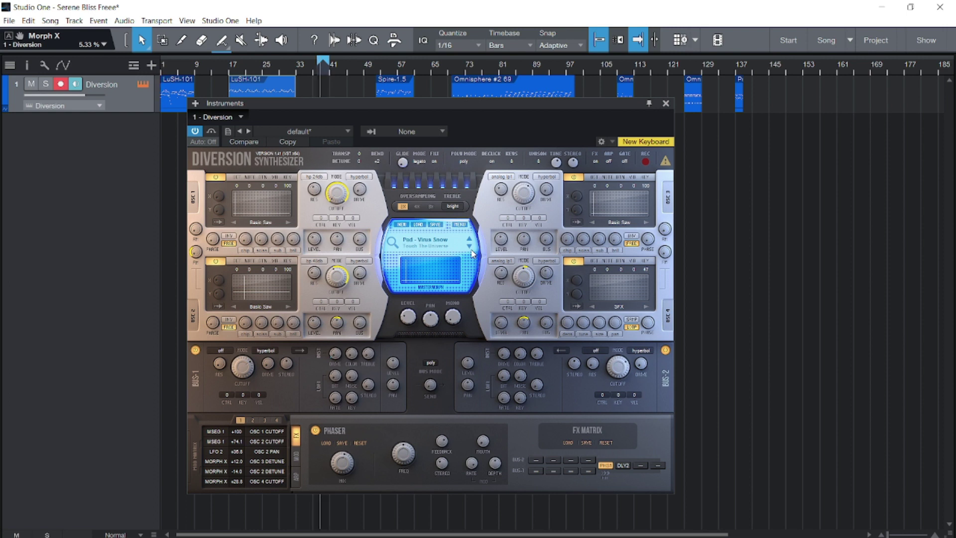
left_click(472, 252)
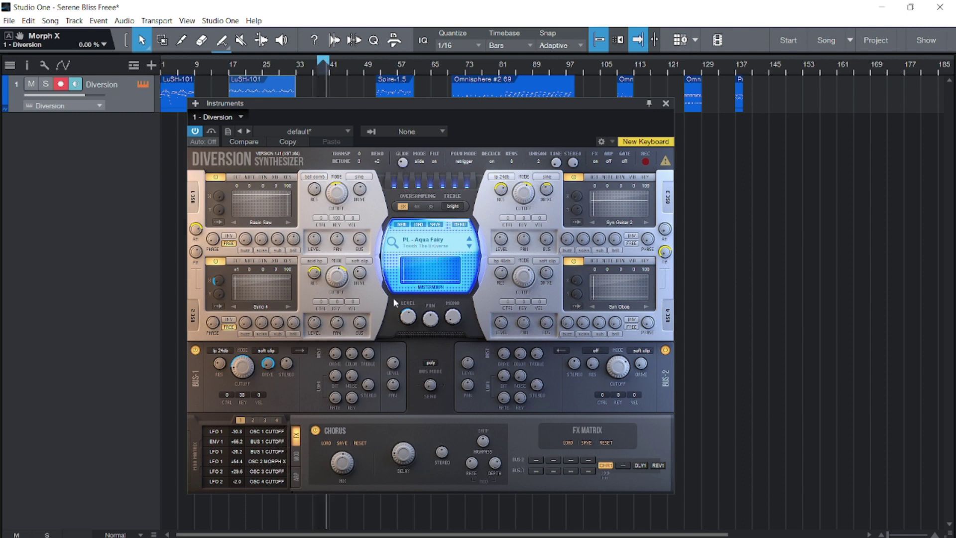
mouse_move(416, 312)
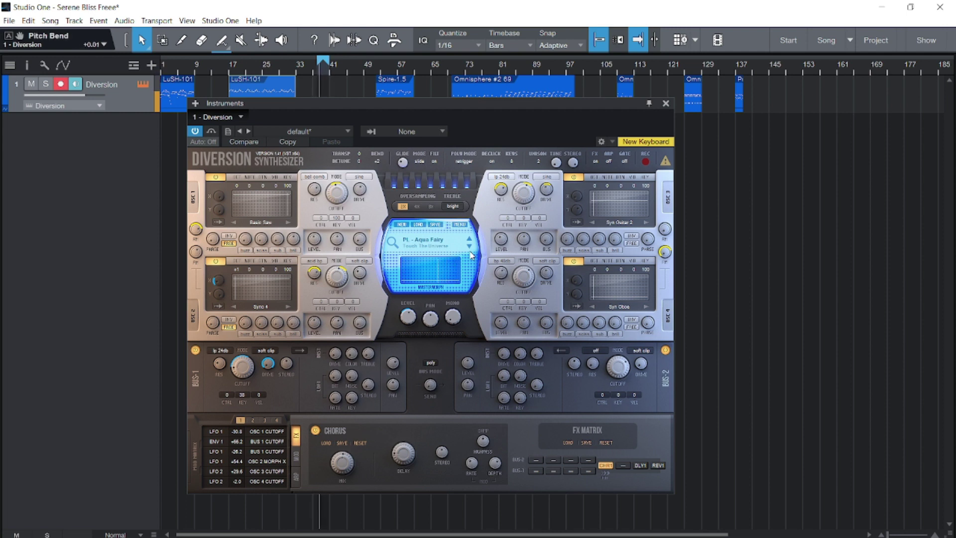
Step through the presets from PL - Glass Marble to PL - Trance Pluck and set oscillator 1's cutoff to 41.76%
left_click(470, 252)
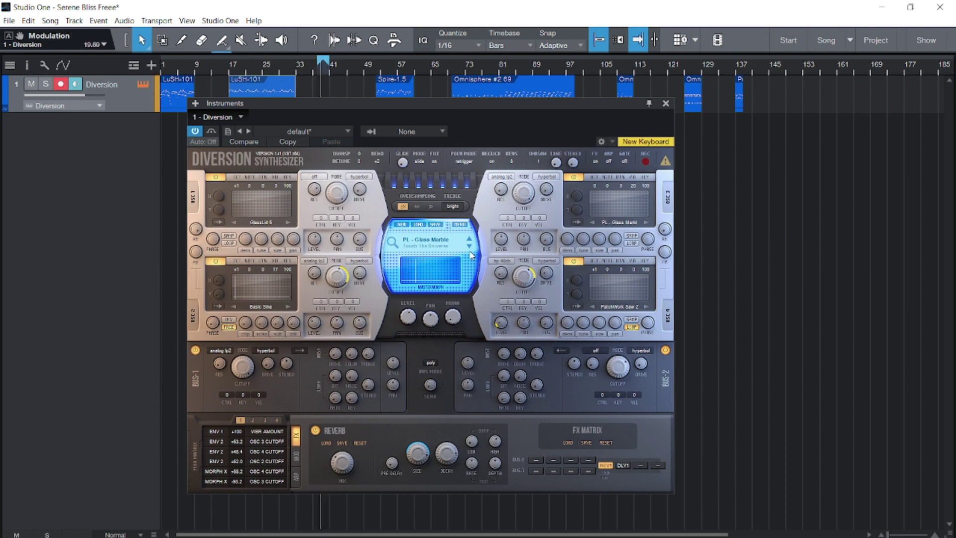
left_click(471, 252)
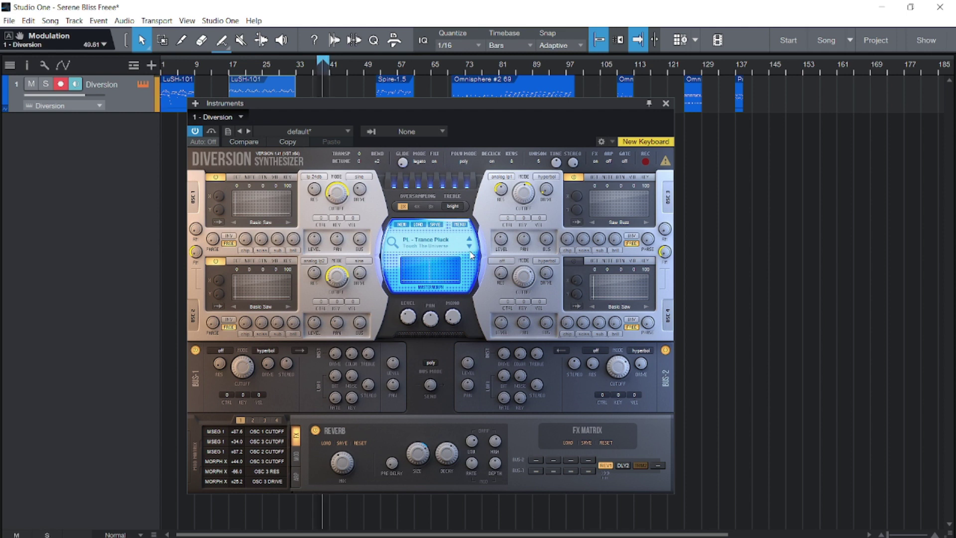
mouse_move(353, 186)
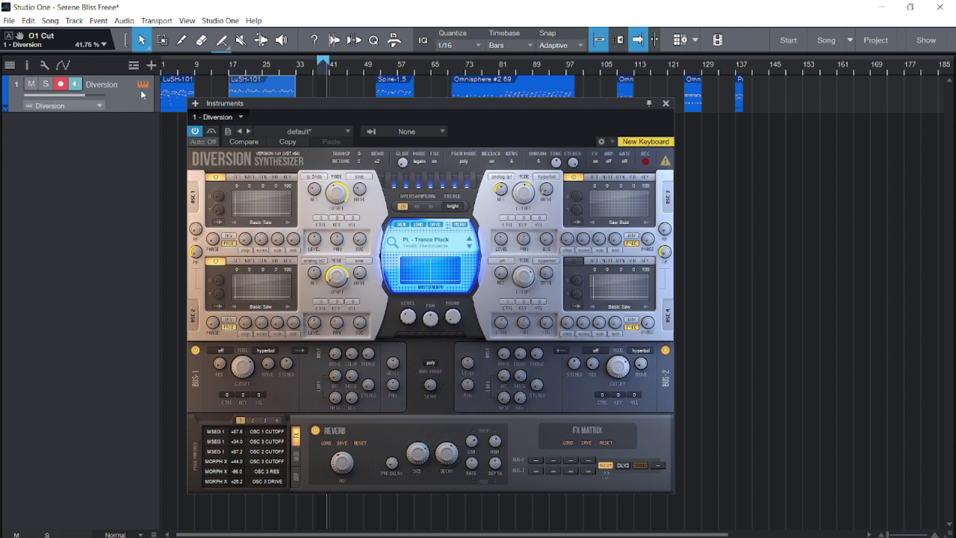
Move the song position to about bar 5 and sweep Trance Pluck's Morph pad to Morph X 21.18%
left_click(182, 39)
left_click(179, 63)
left_click(142, 40)
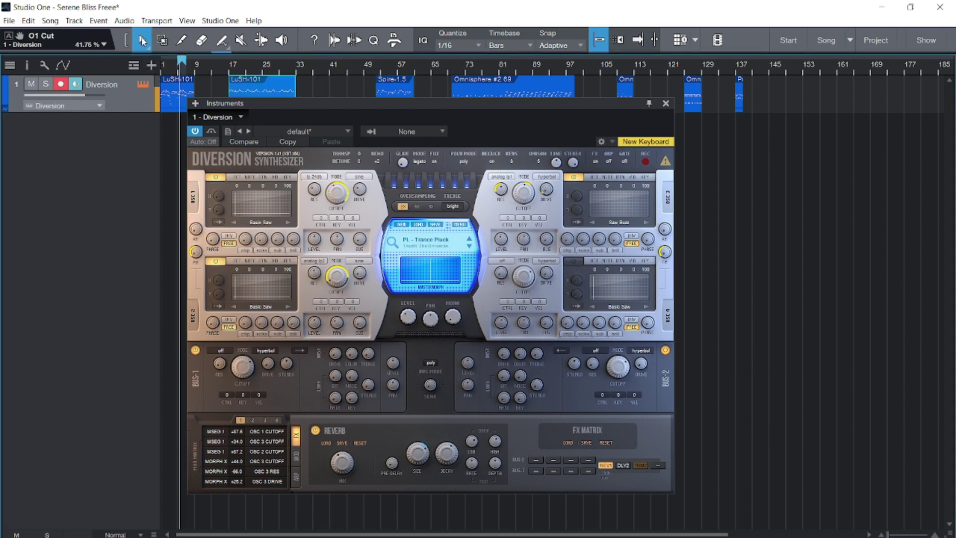
mouse_move(431, 279)
left_mouse_down()
mouse_move(413, 278)
mouse_move(424, 271)
left_mouse_up()
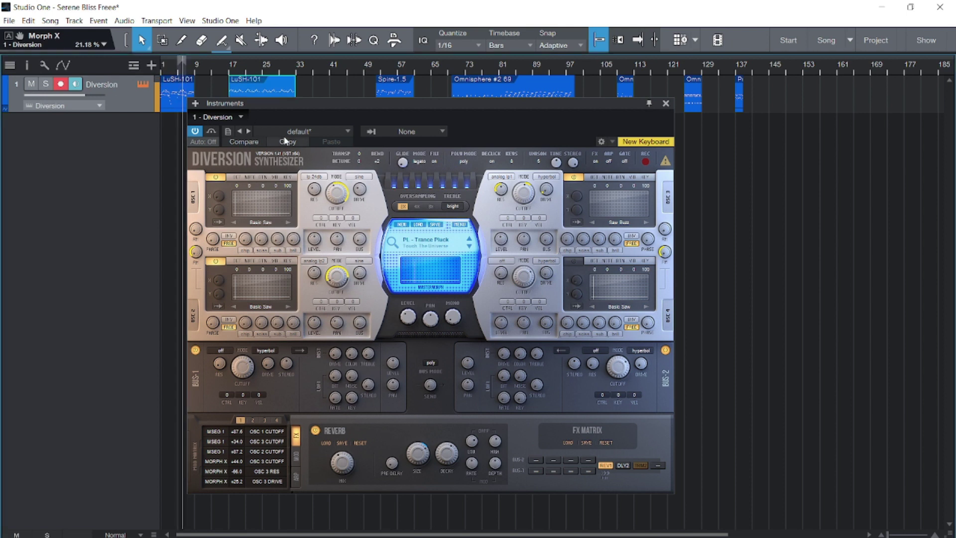
Play the song from inside the second LuSH-101 clip and set Morph X to 16.91%
key("f")
key("w")
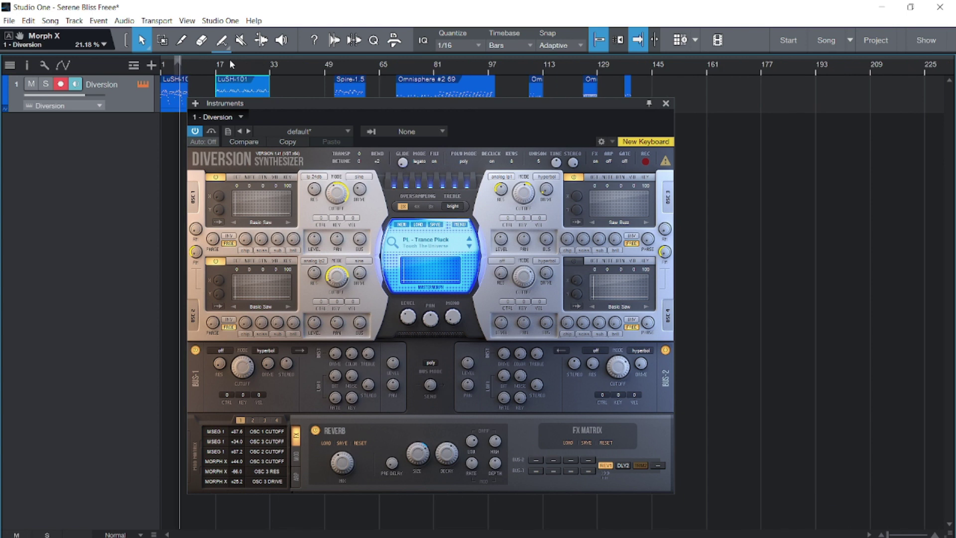
left_click(231, 61)
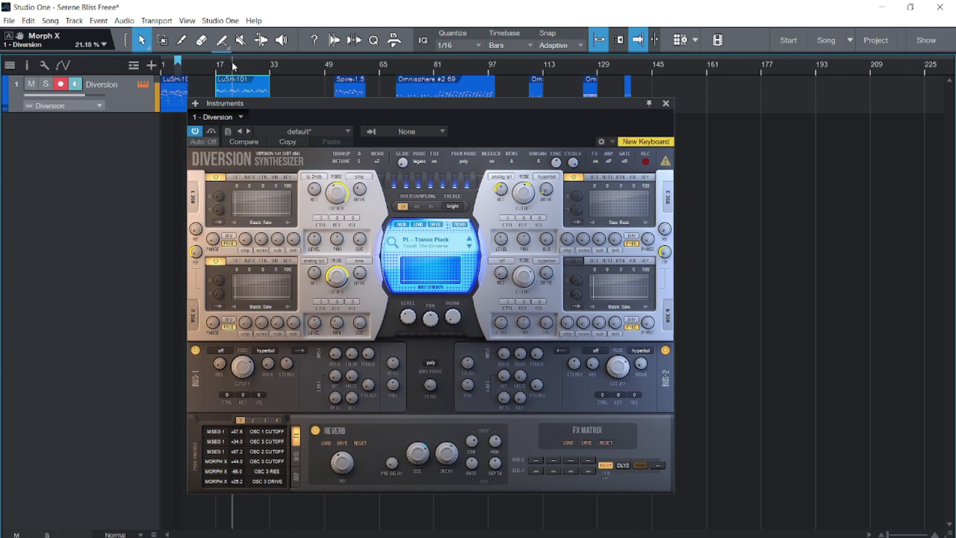
left_click(415, 264)
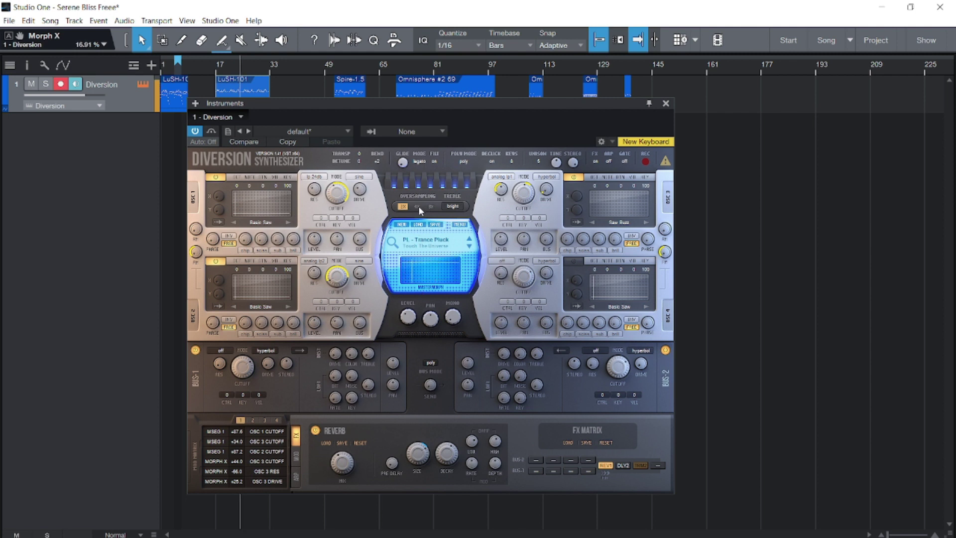
Play Trance Pluck from several later clips, ending at the Omnisphere clip near bar 125, and sweep Morph X to 92.67%
left_click(428, 74)
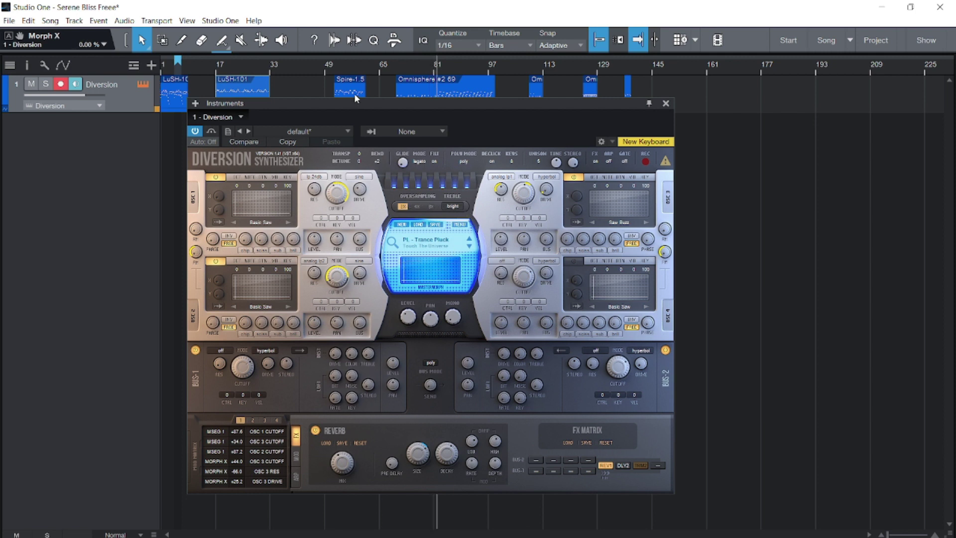
left_click(344, 64)
left_click(588, 65)
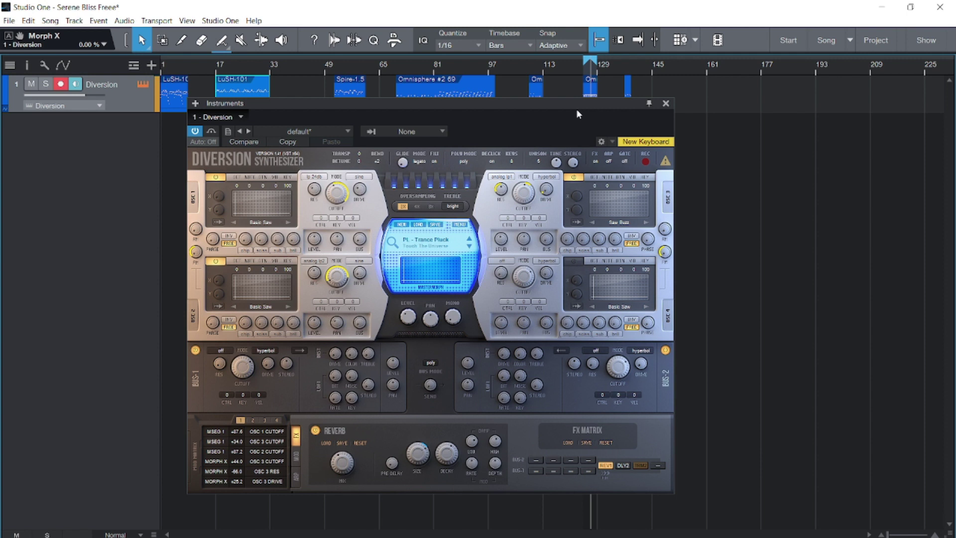
left_click_drag(410, 270, 442, 269)
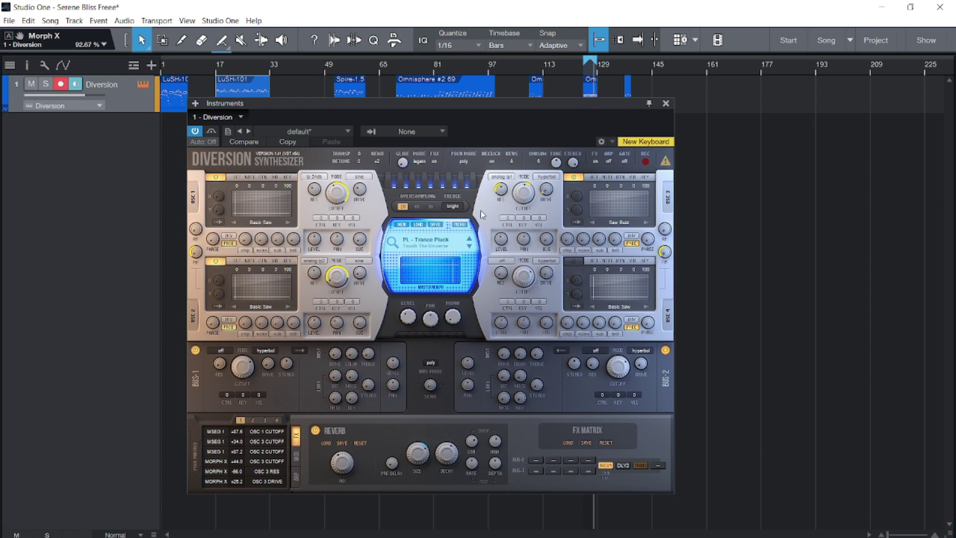
Load the PL - Trance Saws preset from the Serene Bliss Free bank and toggle Autoscroll for its playback
left_click(391, 243)
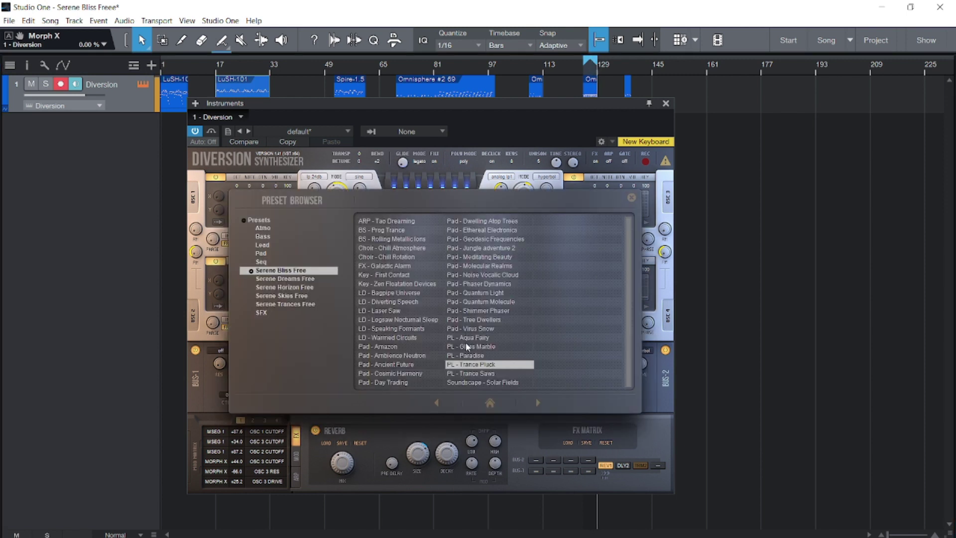
left_click(478, 374)
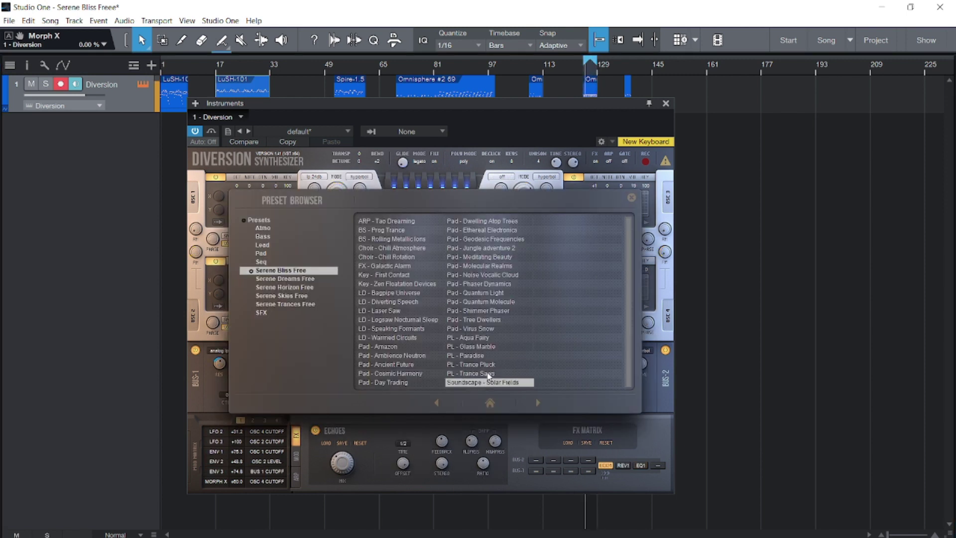
left_click(632, 198)
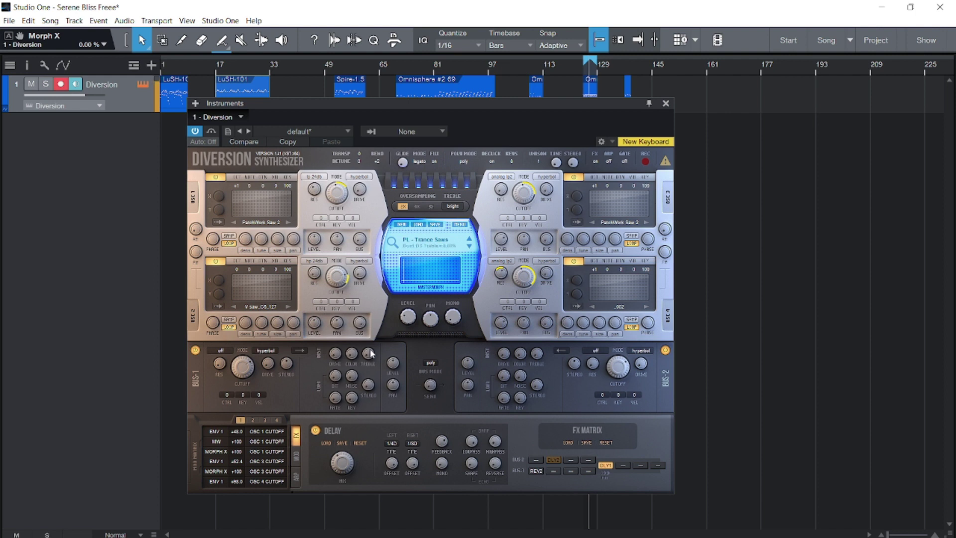
key("f")
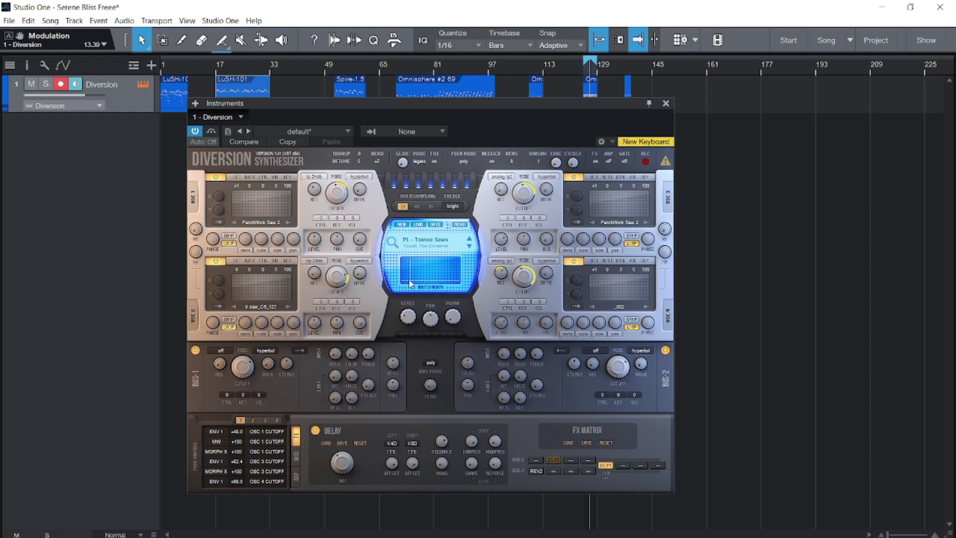
Load Soundscape - Solar Fields, and move on to LD - Bagpipe Universe with its Morph X swept to 93.33%
left_click(392, 242)
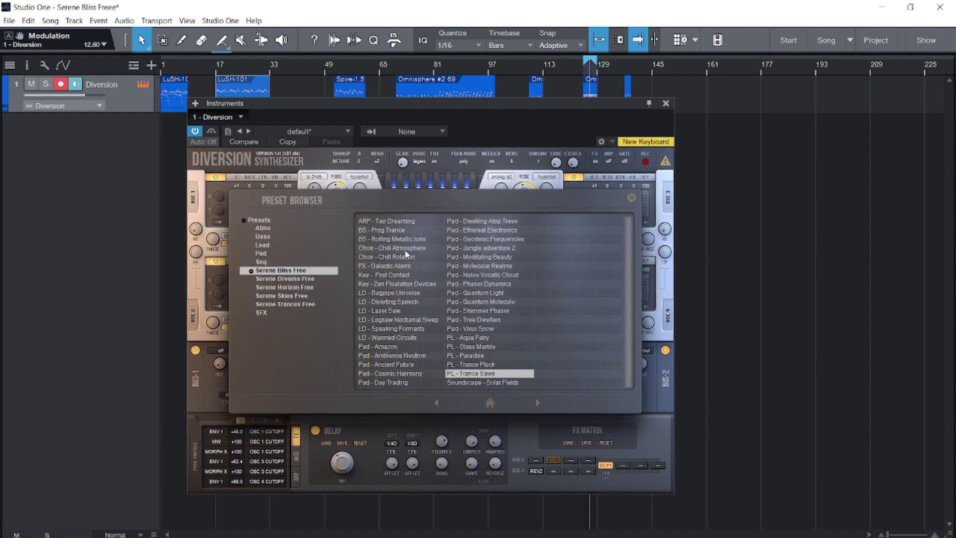
left_click(483, 382)
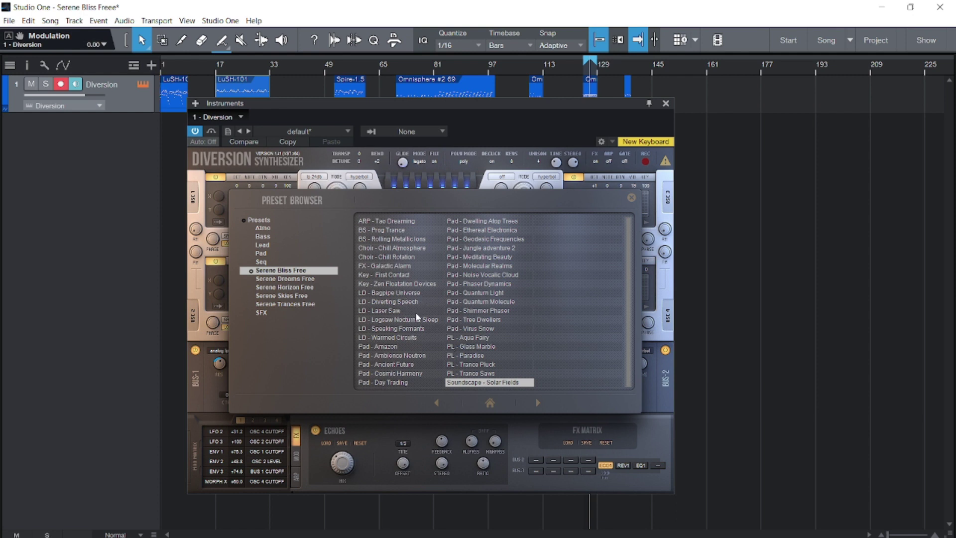
left_click(400, 294)
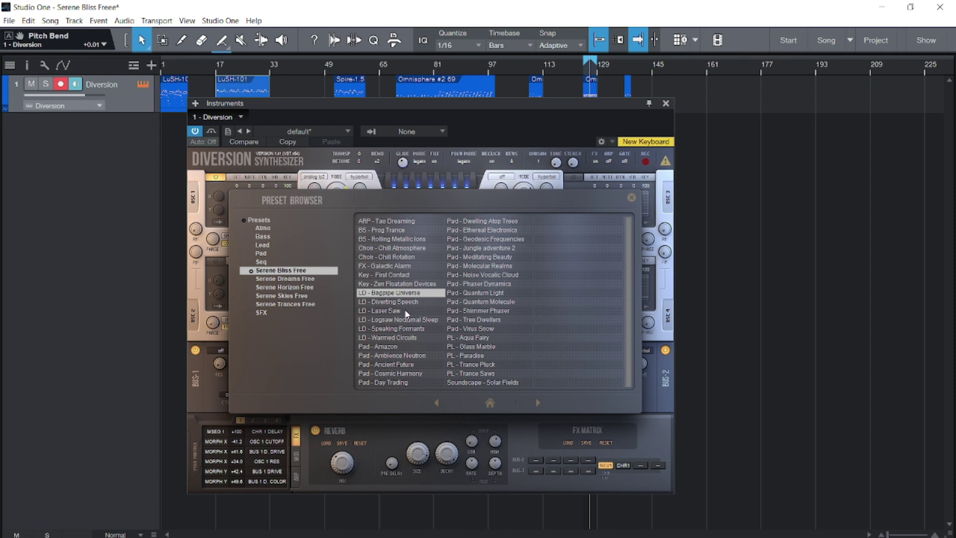
left_click(412, 302)
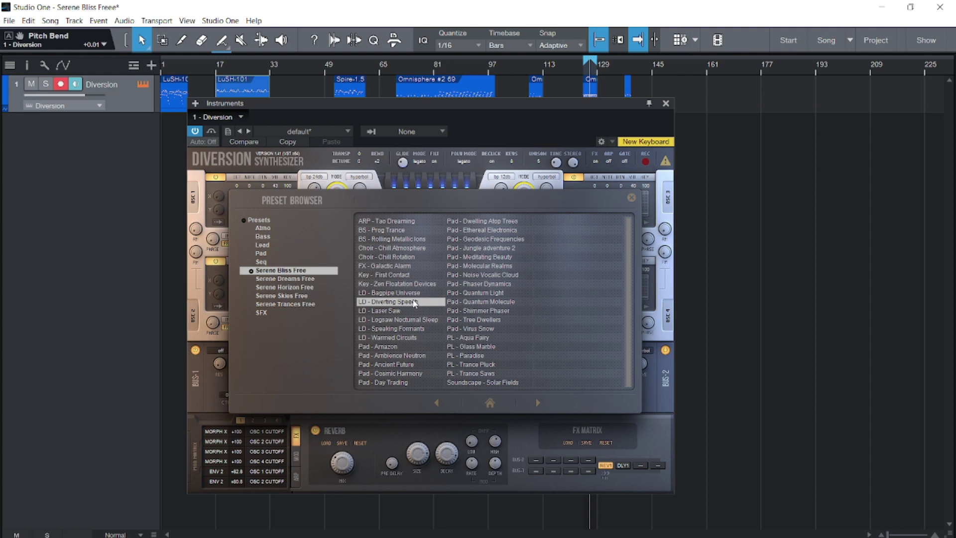
left_click(630, 198)
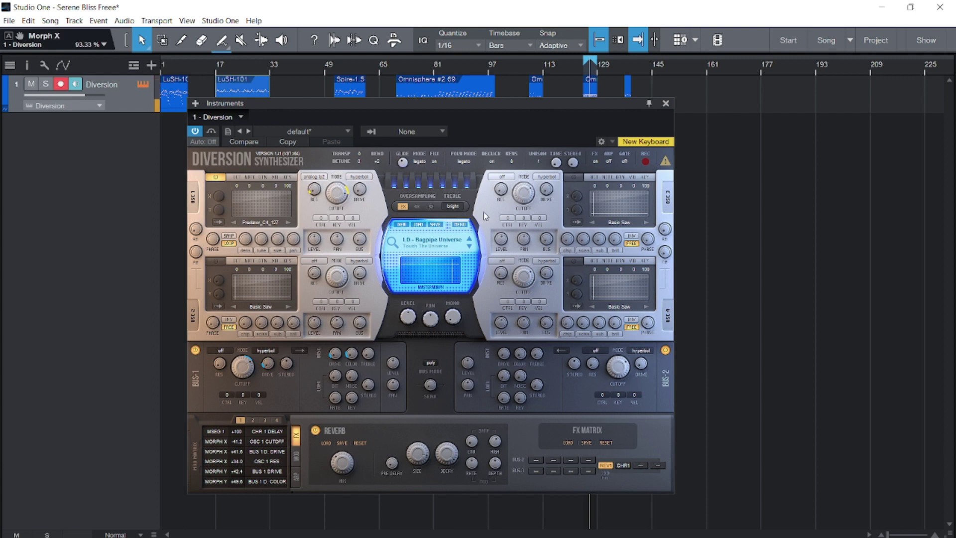
Load and audition the LD - Diverting Speech preset, followed by LD - Laser Saw
left_click(392, 244)
left_click(395, 303)
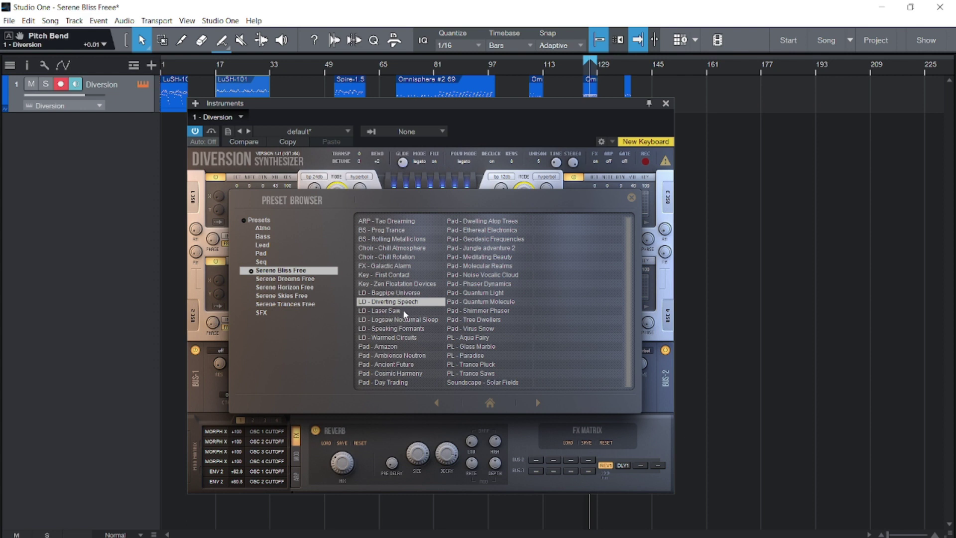
left_click(399, 312)
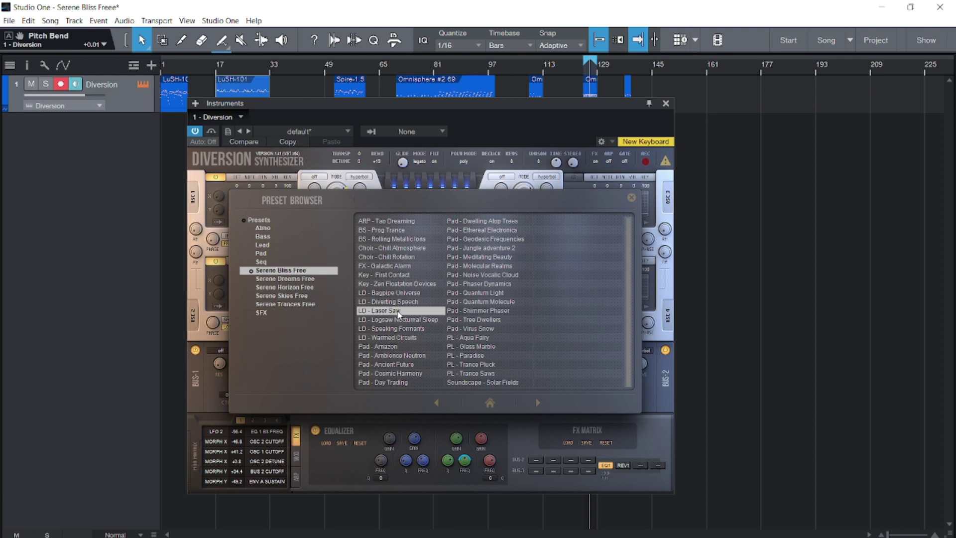
Play Laser Saw from both LuSH-101 clips, the Spire-1.5 clip and the Omnisphere clip near bar 127, and close the preset browser
left_click(171, 65)
left_click(236, 70)
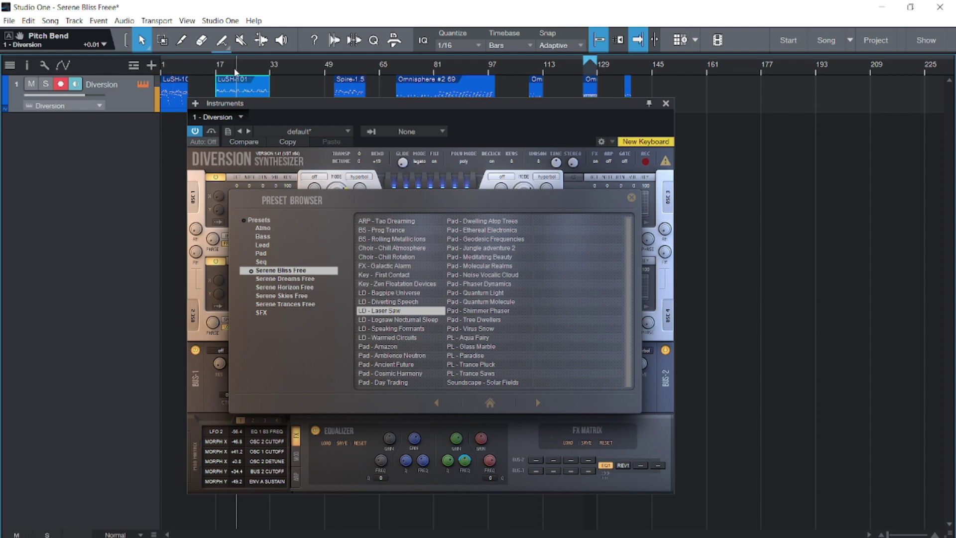
left_click(345, 66)
left_click(591, 66)
left_click(631, 197)
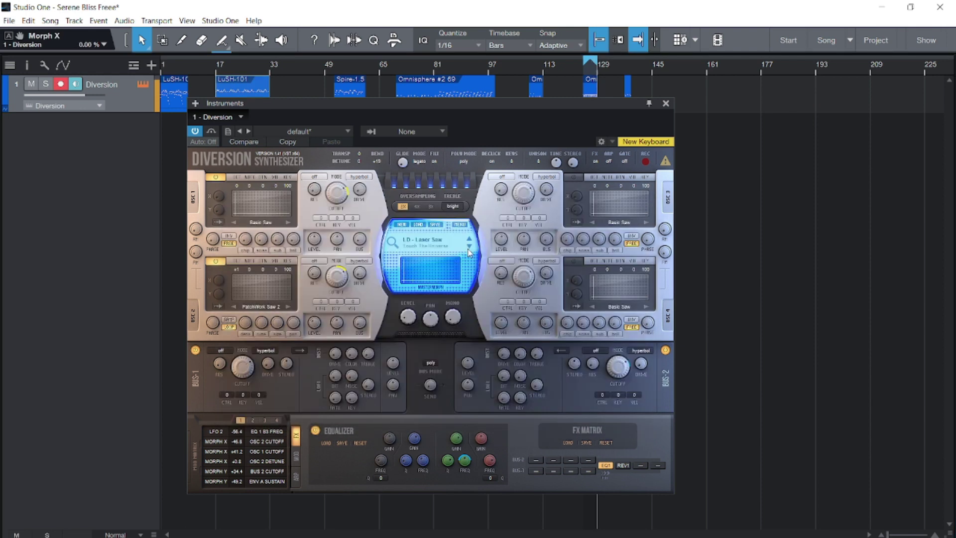
Audition the presets LD - Logsaw Nocturnal Sleep, Key - Zen Floatation Devices, Key - First Contact and FX - Galactic Alarm in turn
left_click(469, 245)
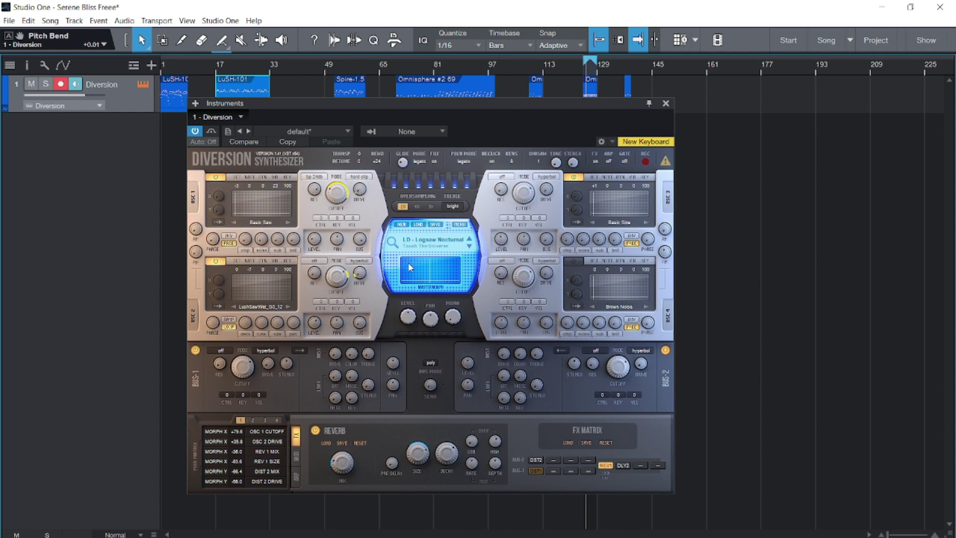
left_click(395, 242)
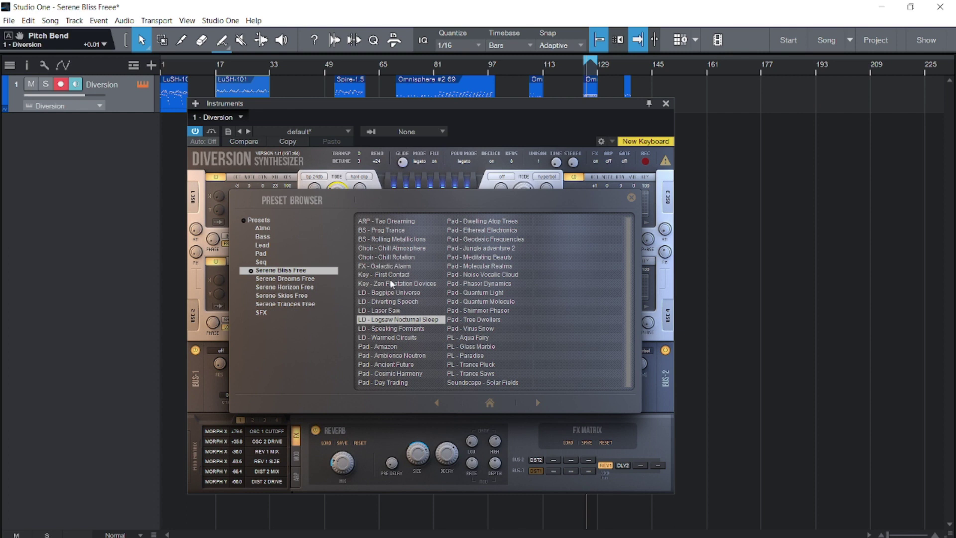
left_click(398, 283)
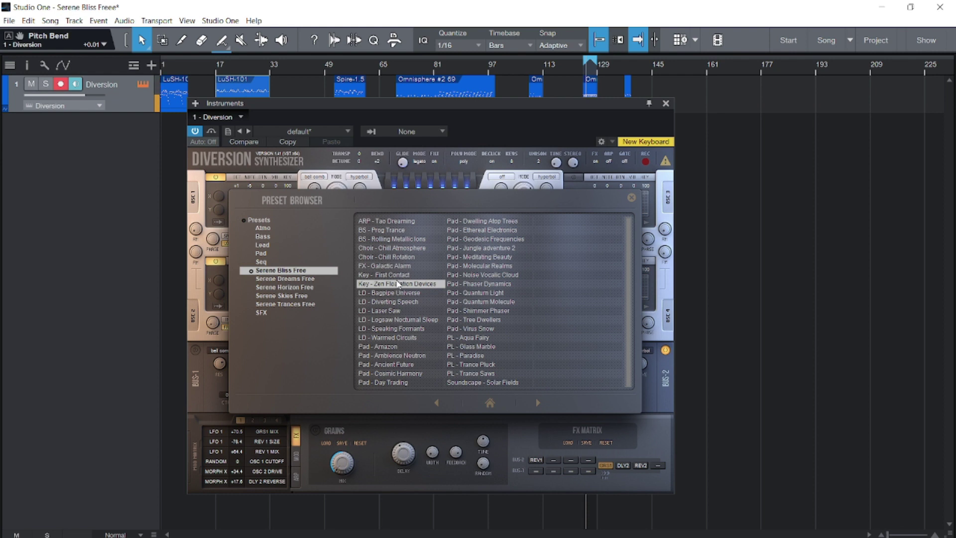
left_click(400, 276)
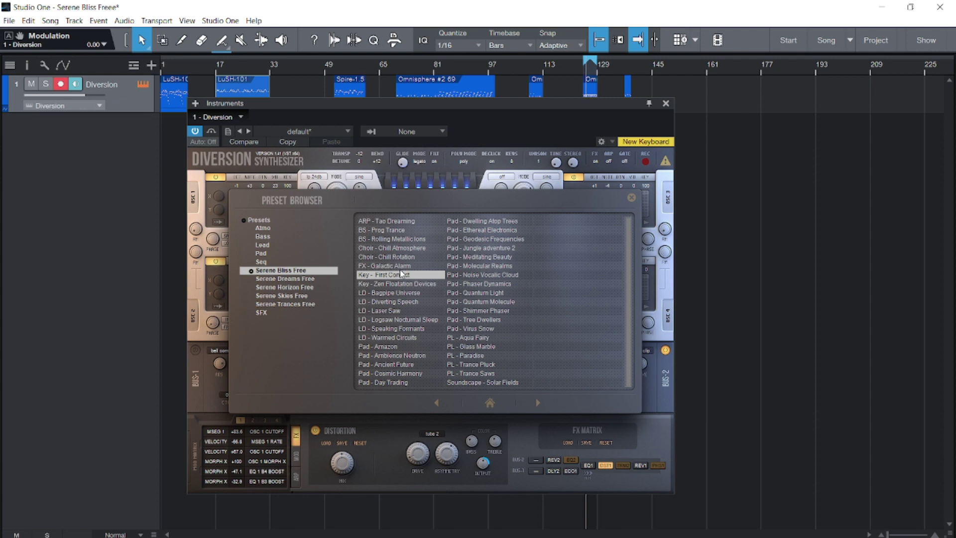
key("Up")
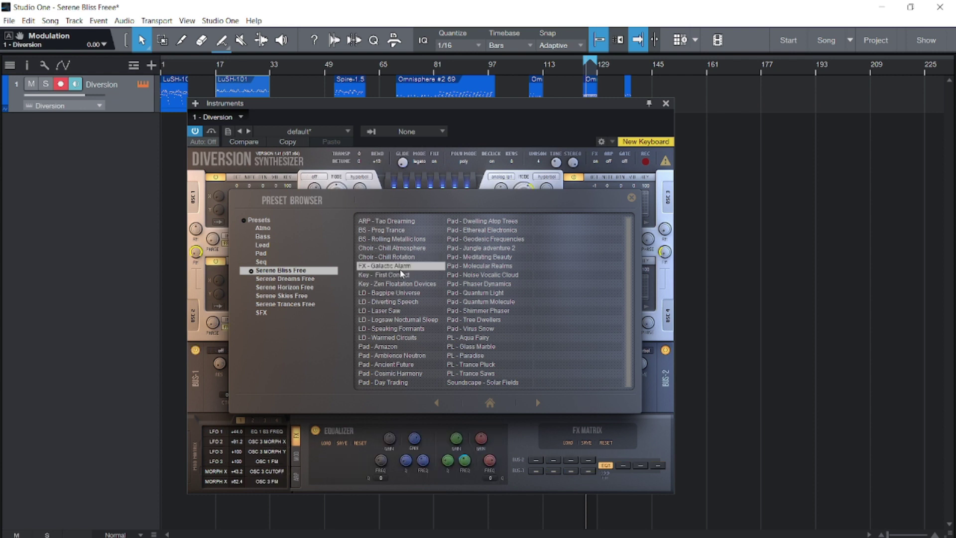
Sweep Galactic Alarm's Morph pad to Morph X 0.00% and set oscillator 3's cutoff to 48.24%
left_click(632, 198)
left_click_drag(423, 274, 402, 338)
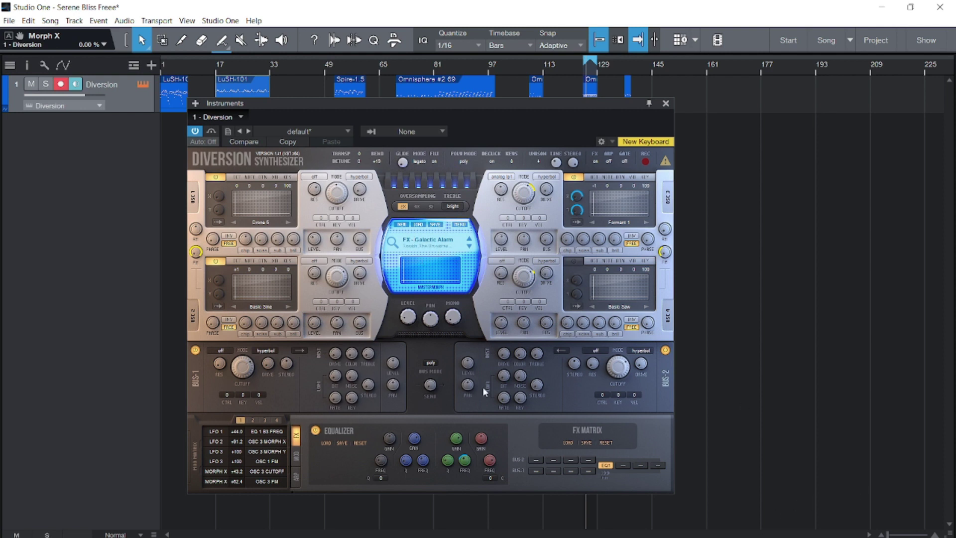
left_click_drag(407, 314, 414, 305)
left_click_drag(527, 199, 530, 212)
Audition Choir - Chill Rotation with its Morph pad, and load Choir - Chill Atmosphere
left_click(428, 243)
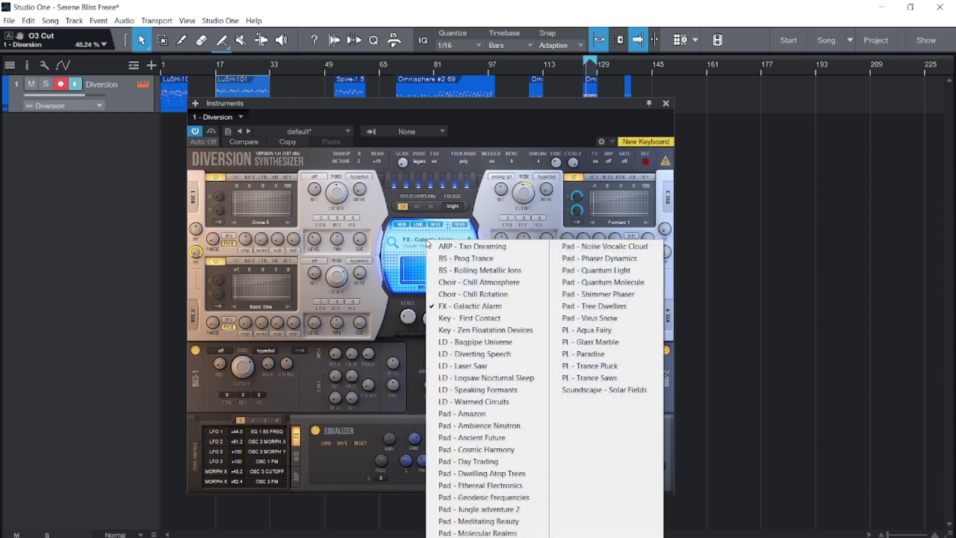
left_click(494, 294)
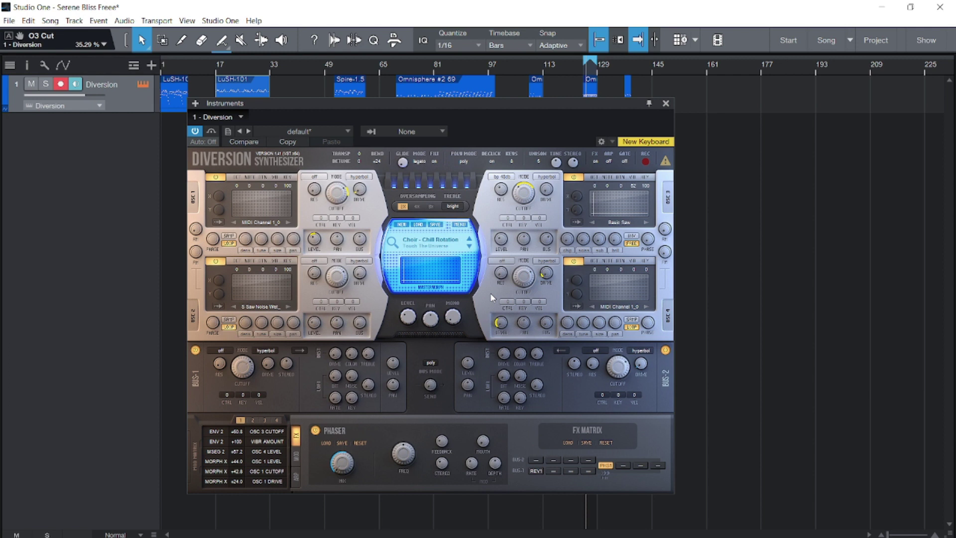
left_click(454, 271)
left_click(402, 241)
left_click(401, 248)
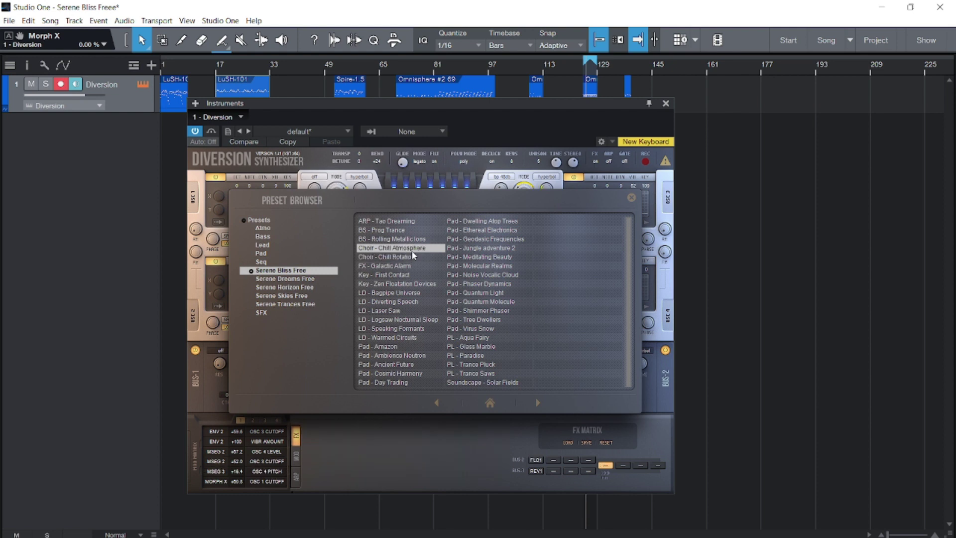
left_click(631, 198)
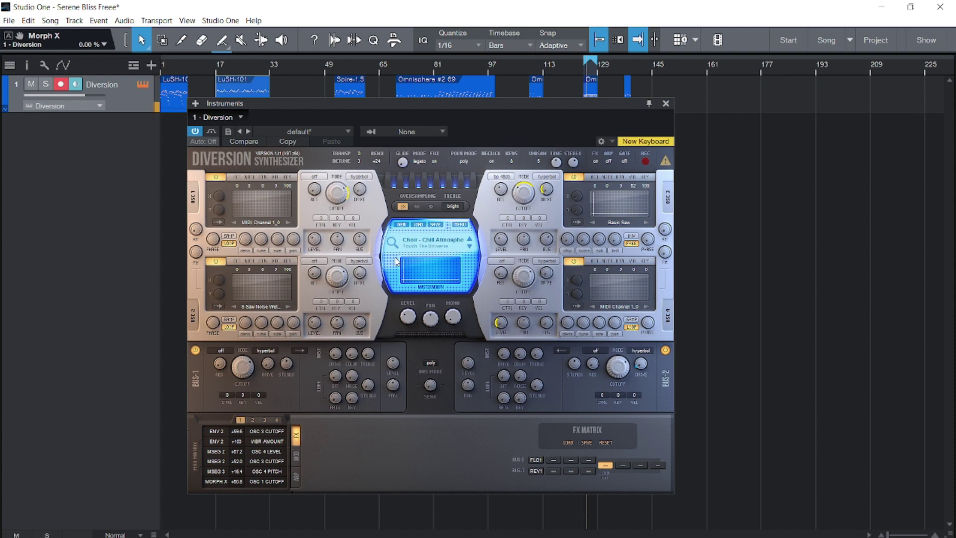
Load BS - Rolling Metallic Ions and play it from inside the second LuSH-101 clip, near bar 24
left_click(409, 241)
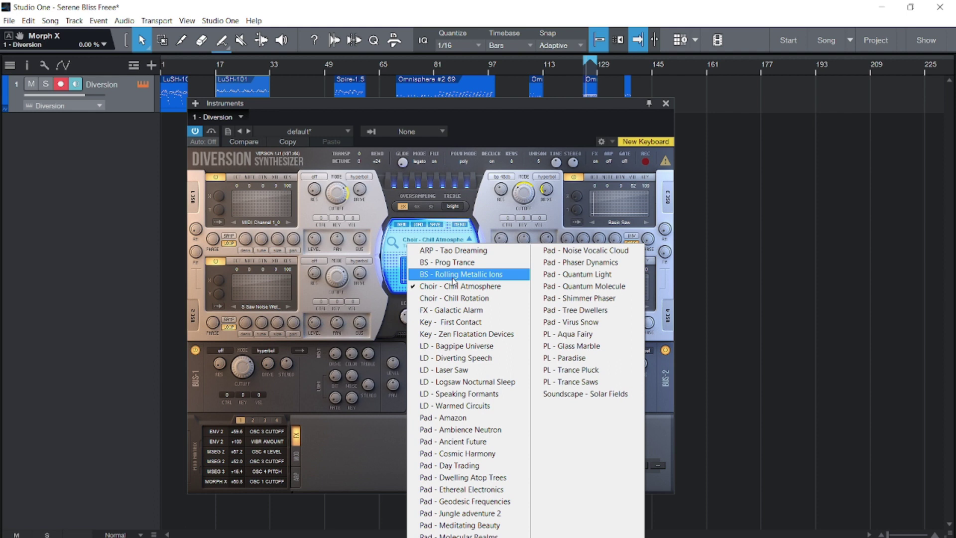
left_click(453, 275)
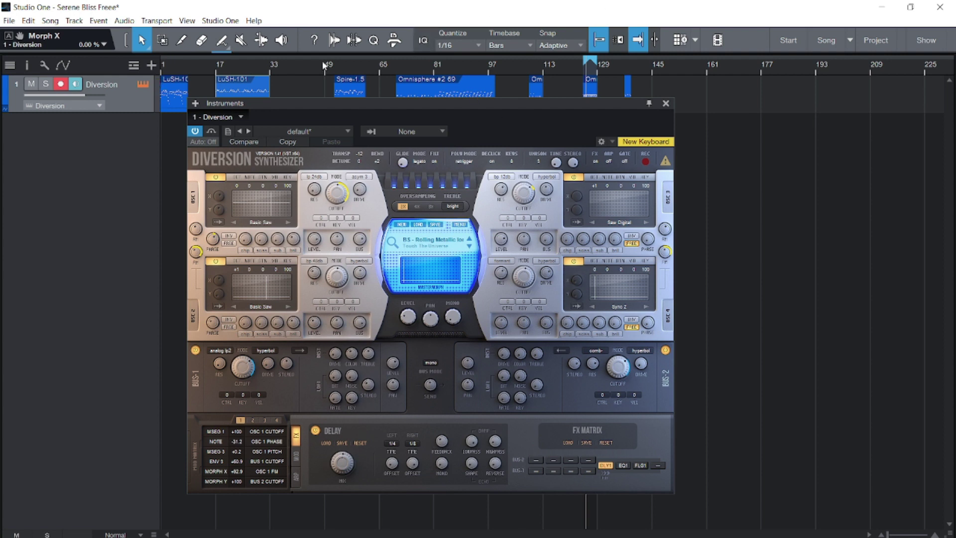
left_click(239, 61)
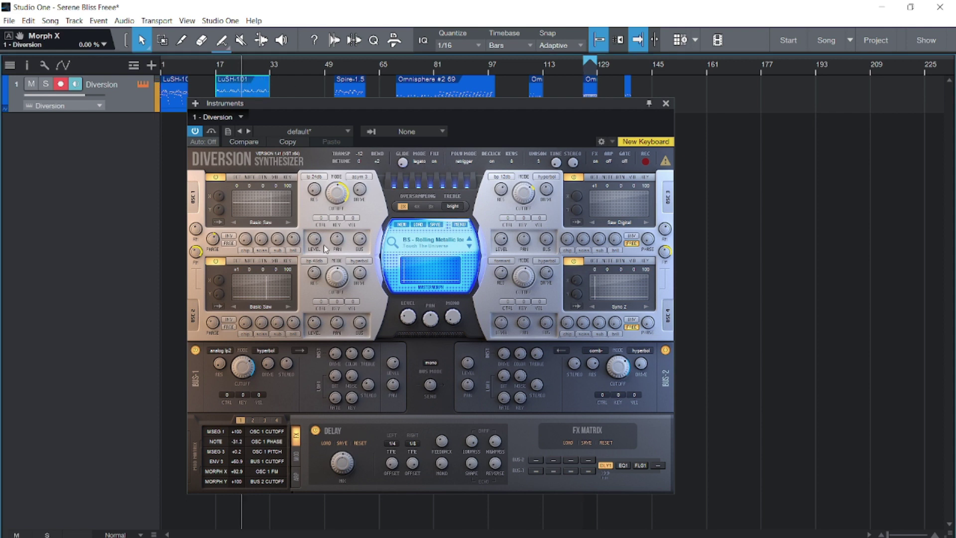
Set Rolling Metallic Ions' transposition to -24 and play the Omnisphere clip near bar 111 while sweeping Morph X to 60.67%
left_click(360, 160)
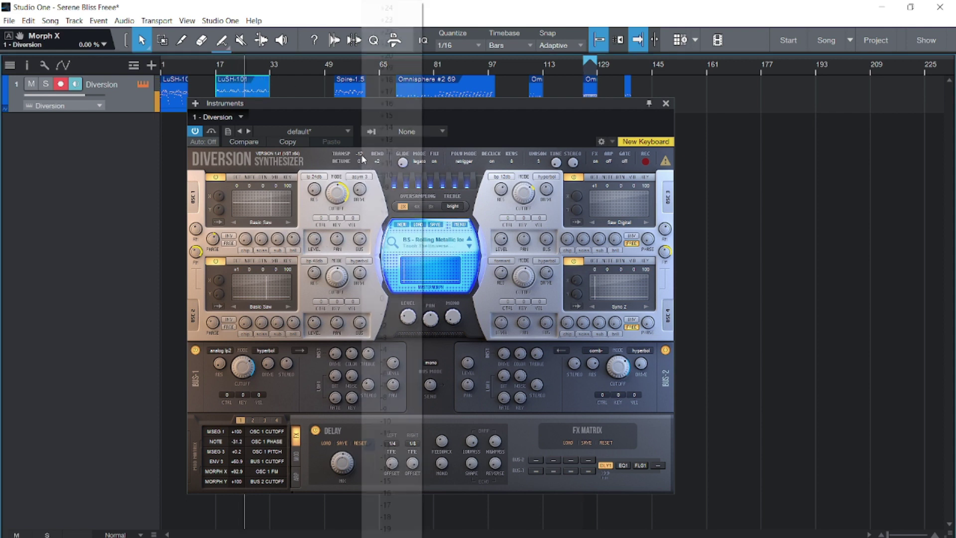
left_click(364, 159)
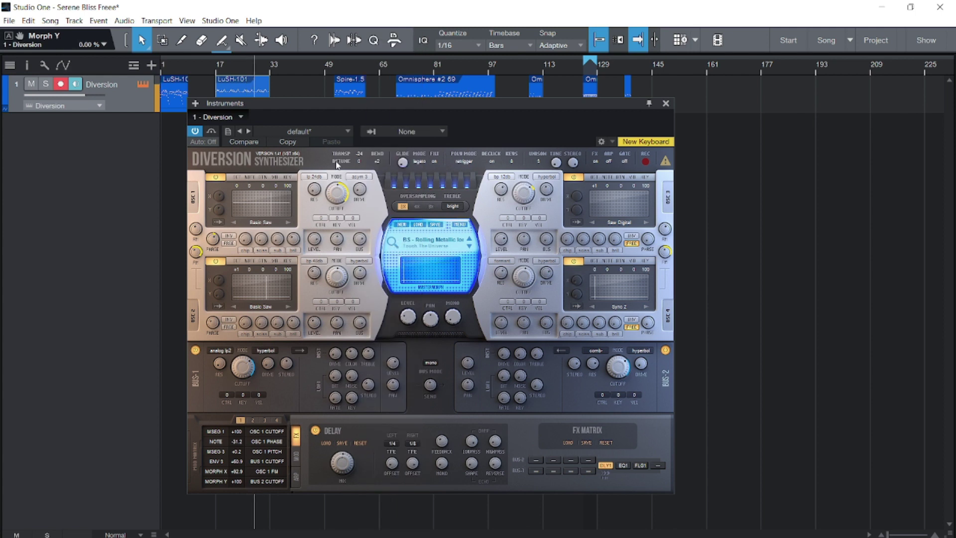
left_click(536, 70)
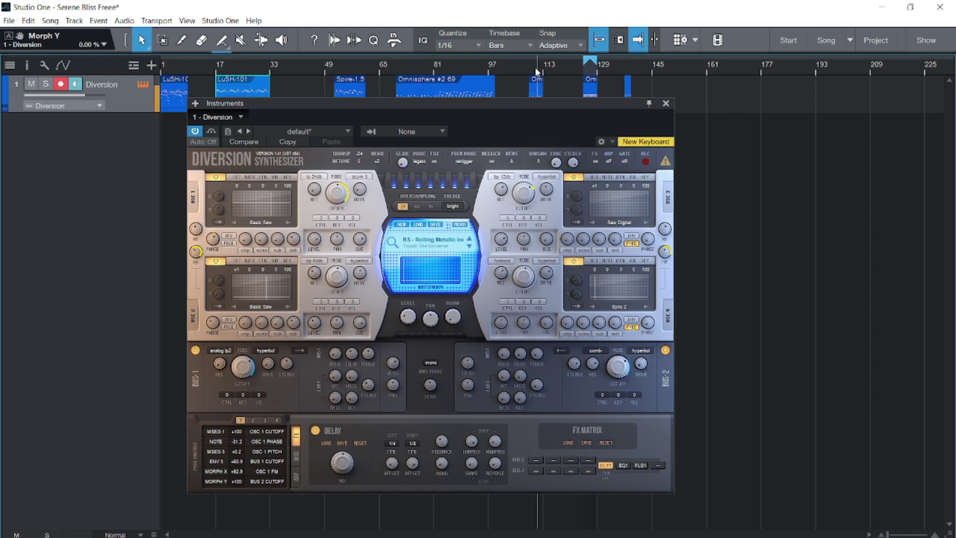
key("f")
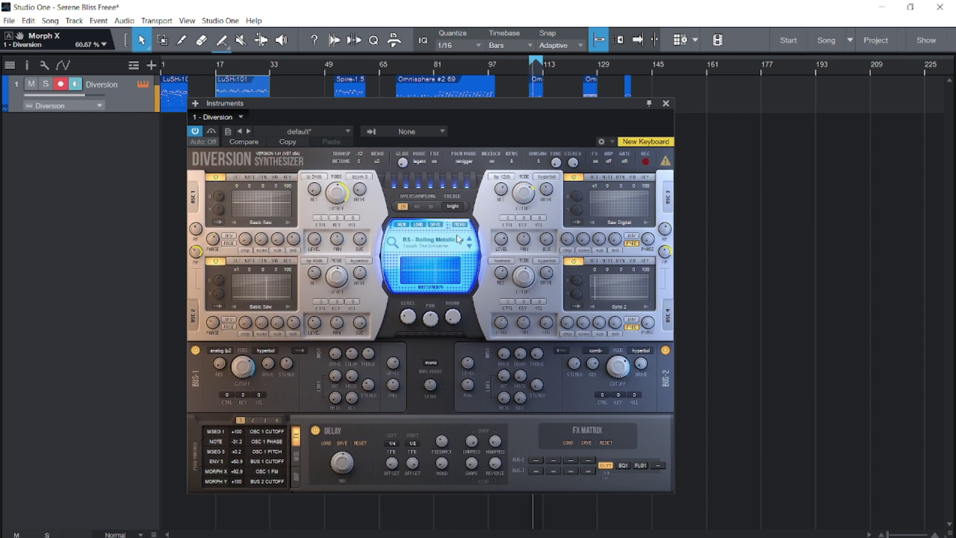
Audition BS - Prog Trance with Autoscroll toggled, and load the ARP - Tao Dreaming preset
left_click(393, 241)
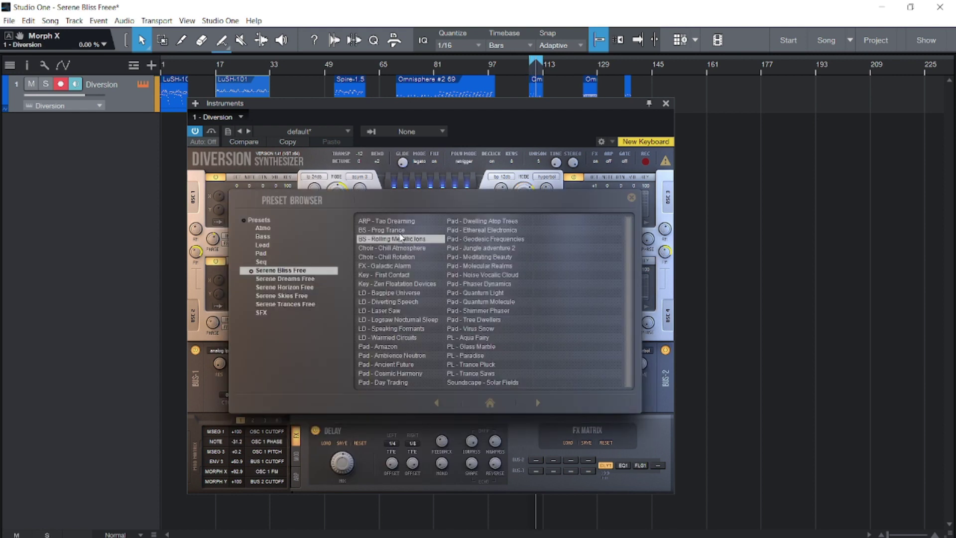
left_click(401, 230)
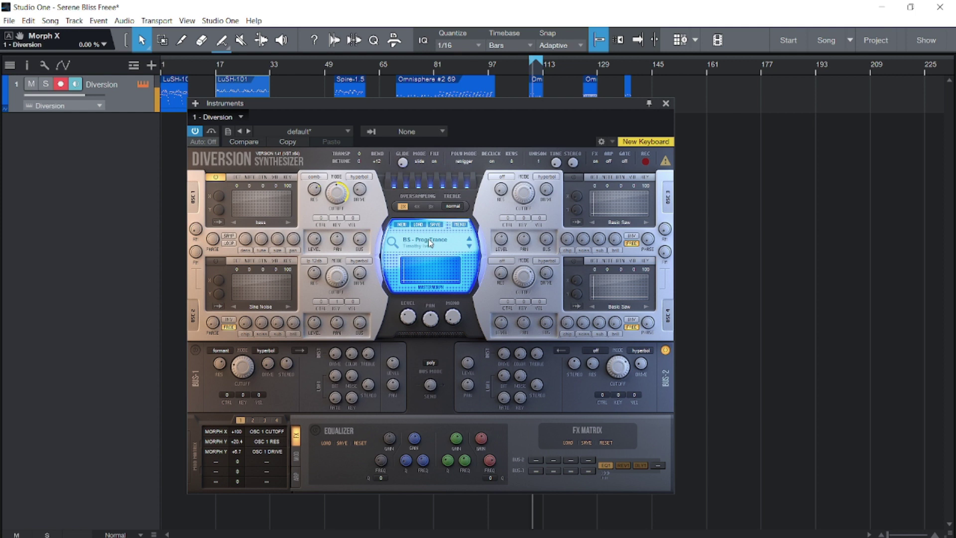
key("f")
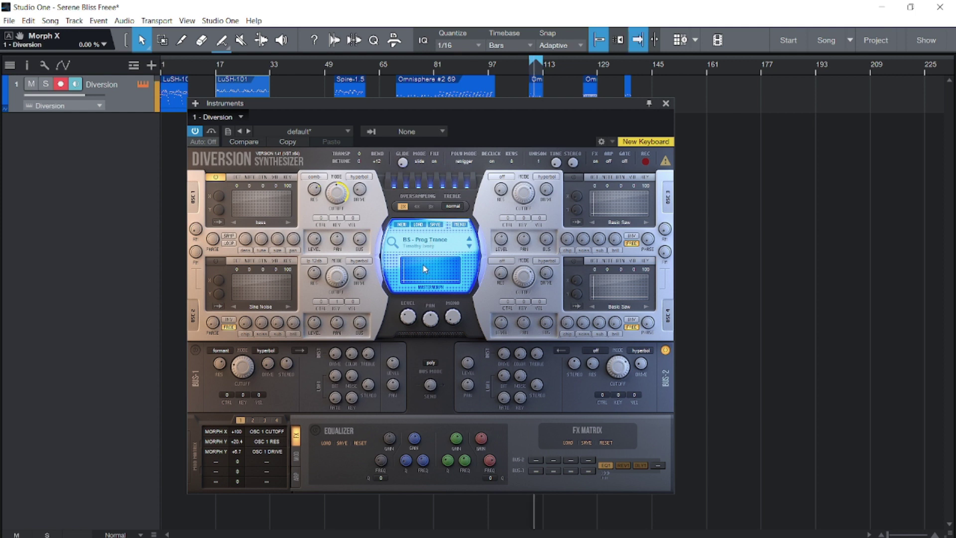
left_click(396, 245)
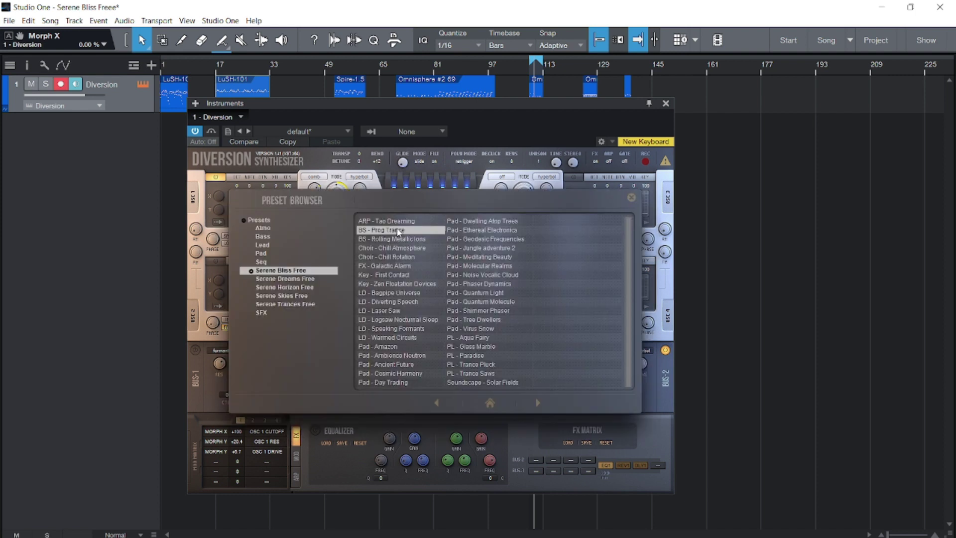
left_click(399, 222)
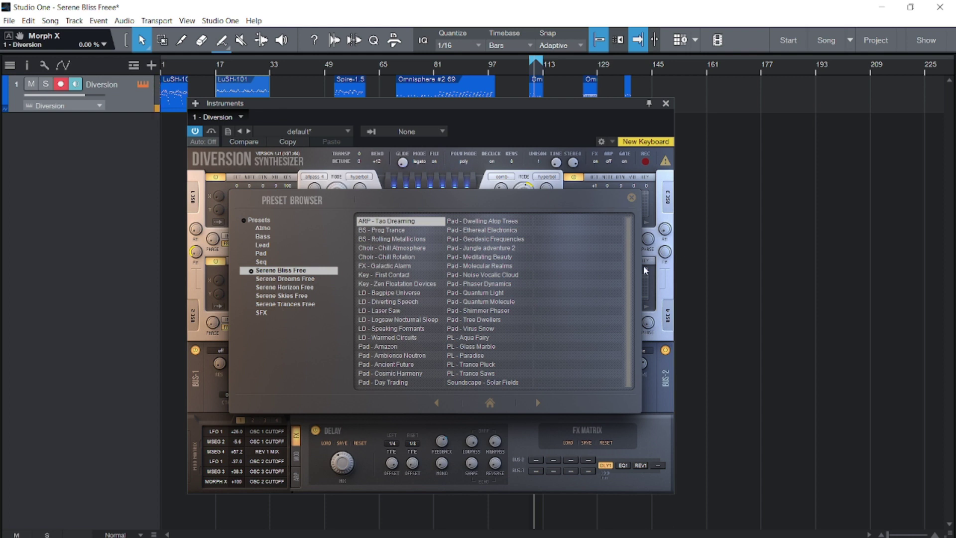
Close the preset browser and audition ARP - Tao Dreaming while sweeping its Morph pad, taking Morph X to 82%
left_click(632, 198)
left_click(408, 317)
left_click_drag(410, 277, 454, 269)
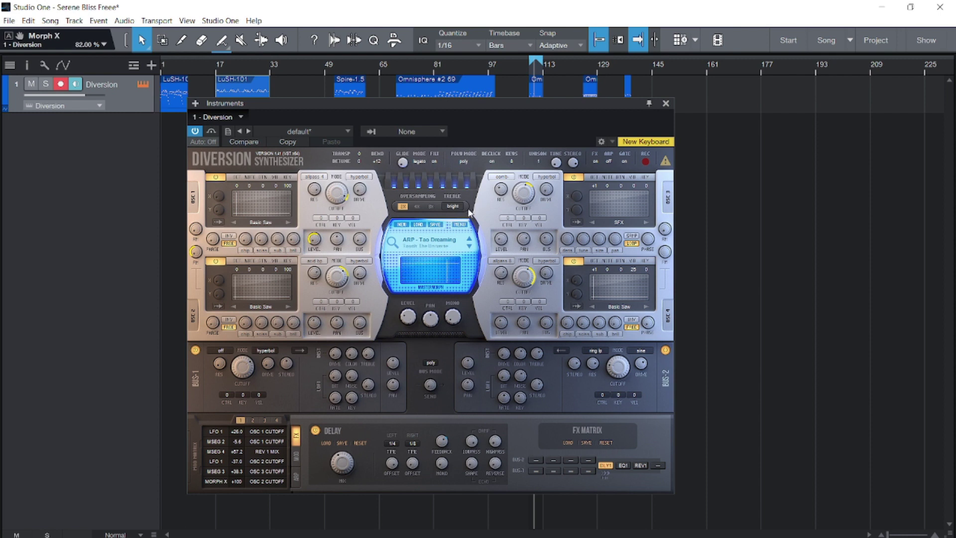
left_click_drag(449, 270, 360, 346)
left_click_drag(646, 271, 646, 85)
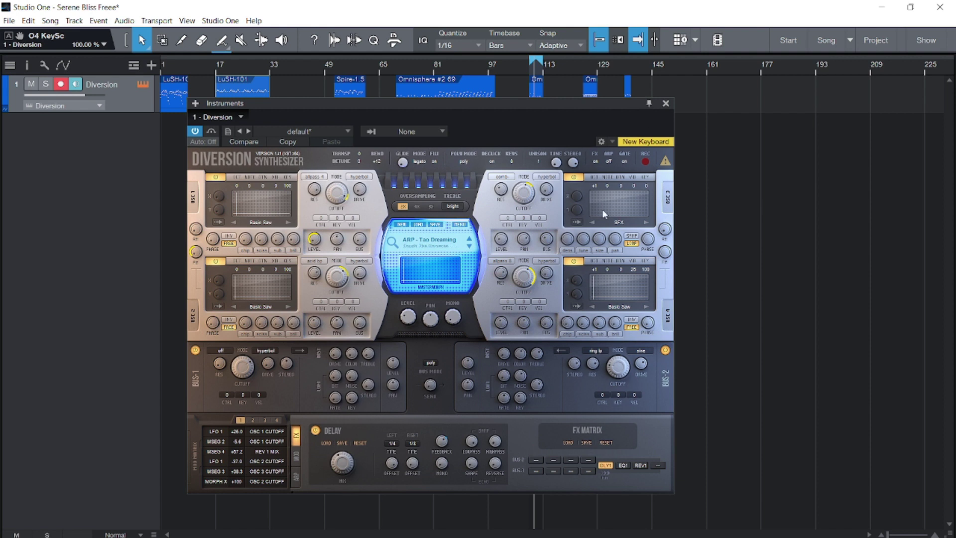
left_click(646, 187)
left_click_drag(669, 60, 670, 53)
left_click_drag(652, 284, 648, 381)
Switch to the Touch The Universe website in the Chrome browser and open its Soundsets page from the home page
key("alt+Tab")
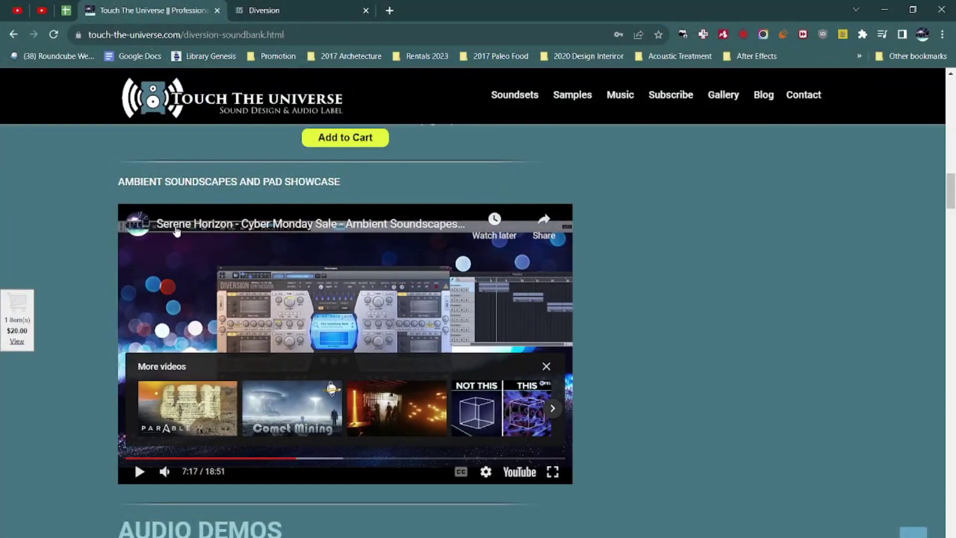
left_click(198, 105)
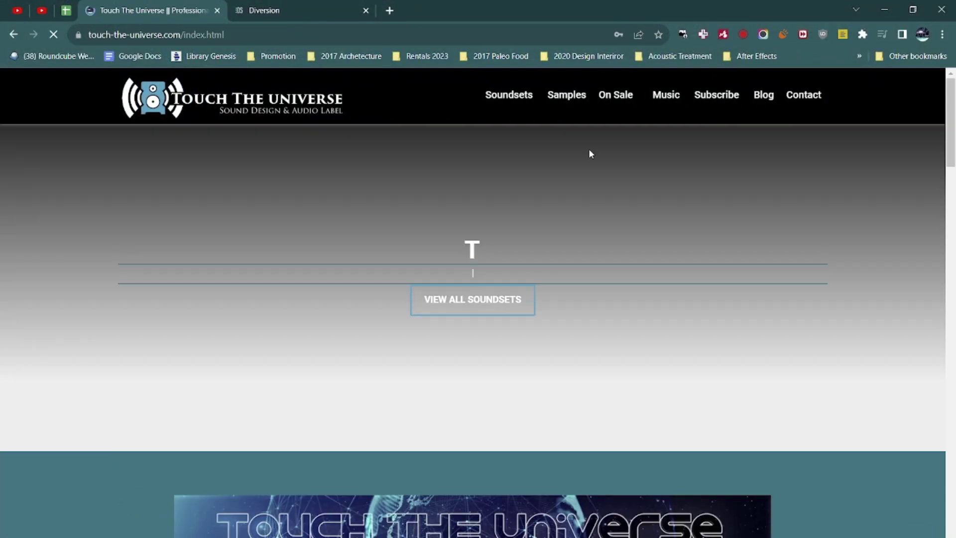
left_click(503, 100)
Find the Diversion bundle among the soundsets and open its page
scroll(520, 239, "down", 15)
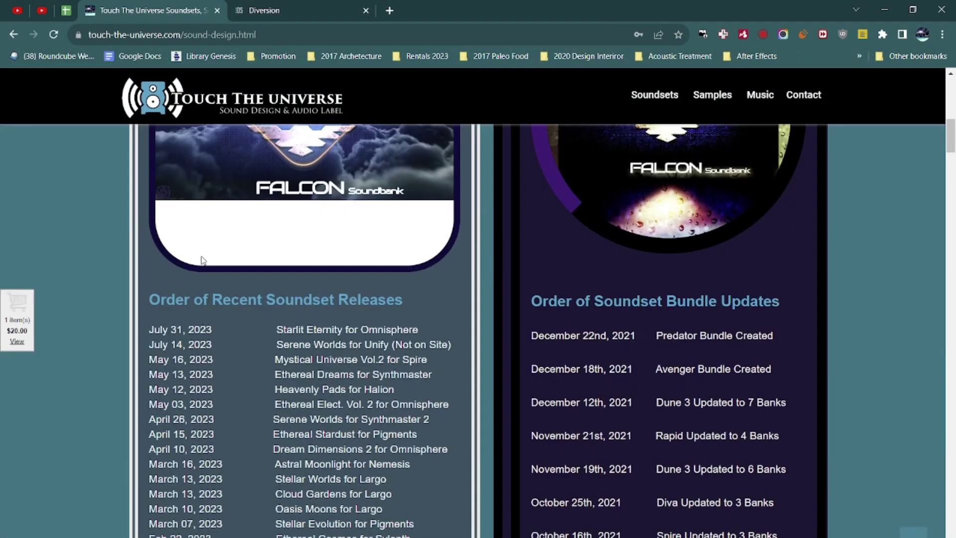
scroll(250, 262, "down", 15)
scroll(420, 233, "up", 6)
scroll(421, 233, "down", 6)
scroll(421, 233, "down", 8)
scroll(597, 299, "up", 3)
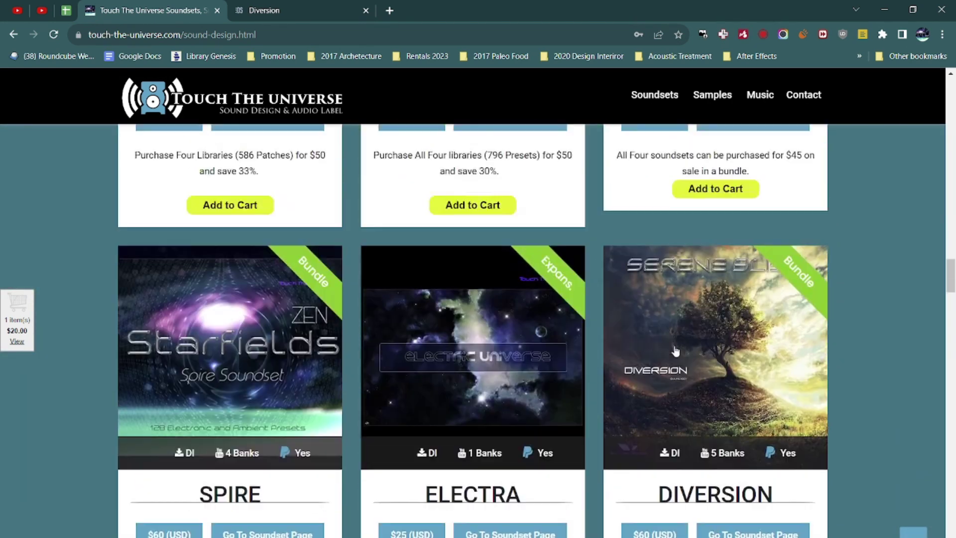
left_click(725, 371)
Open the Serene Bliss soundset page and highlight the description paragraph about the optional version with MIDI files
scroll(838, 291, "down", 2)
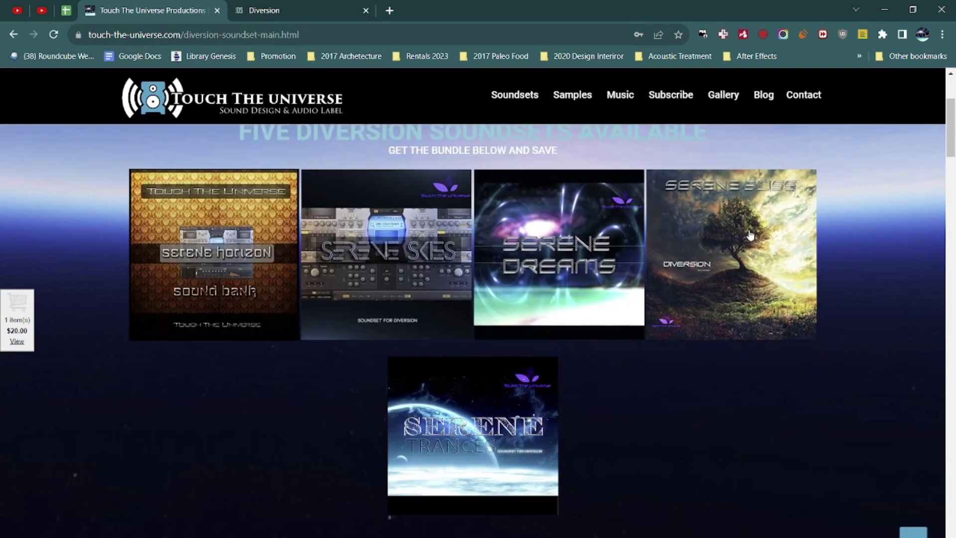
left_click(734, 257)
scroll(266, 304, "down", 6)
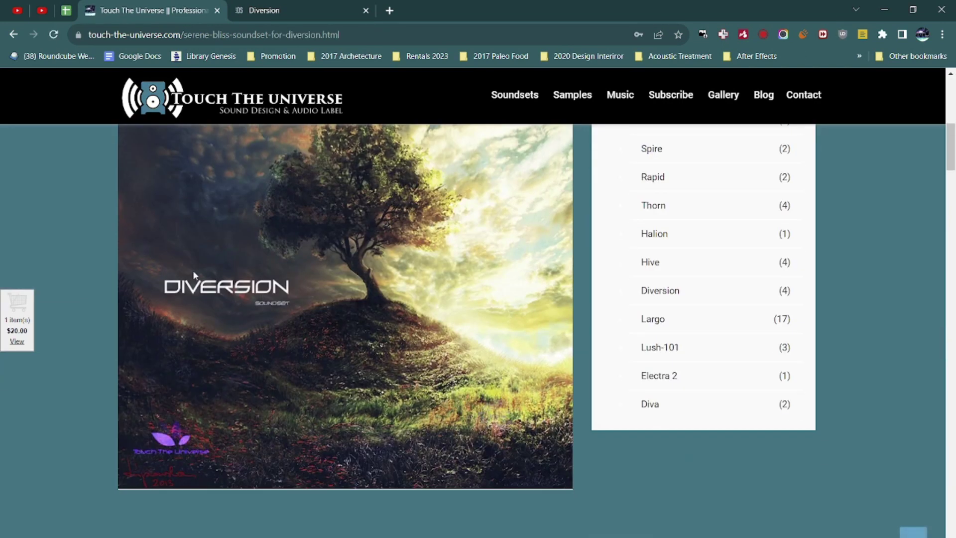
scroll(140, 312, "down", 6)
scroll(128, 315, "down", 6)
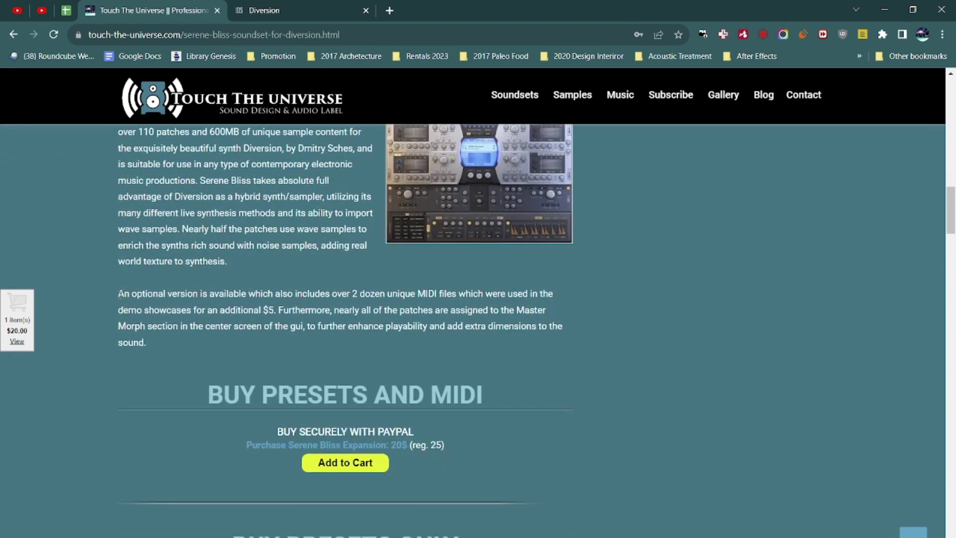
left_click_drag(118, 293, 156, 351)
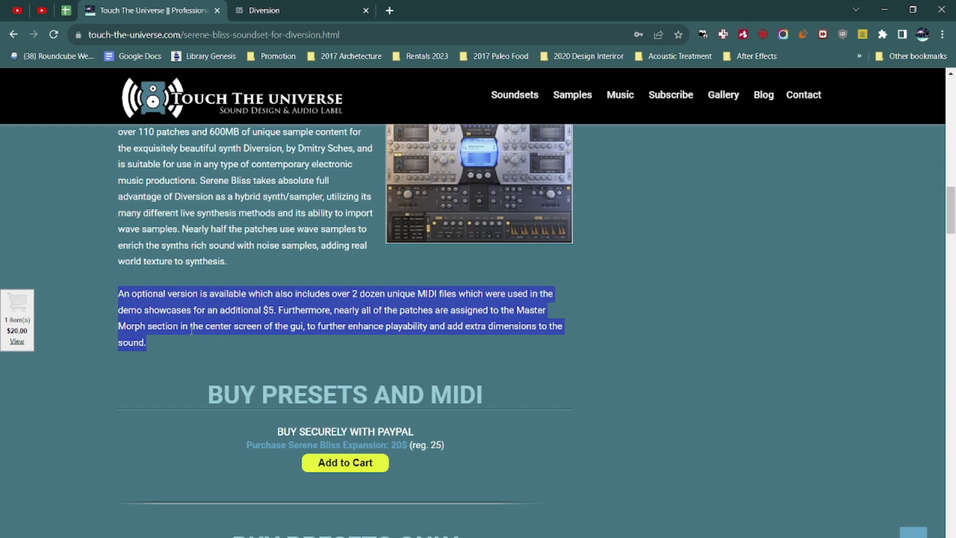
Look over the Serene Bliss demos and details, and highlight "600MB of unique sample content" in the soundset description
scroll(191, 331, "down", 15)
scroll(107, 399, "down", 15)
scroll(95, 394, "up", 6)
scroll(93, 384, "up", 12)
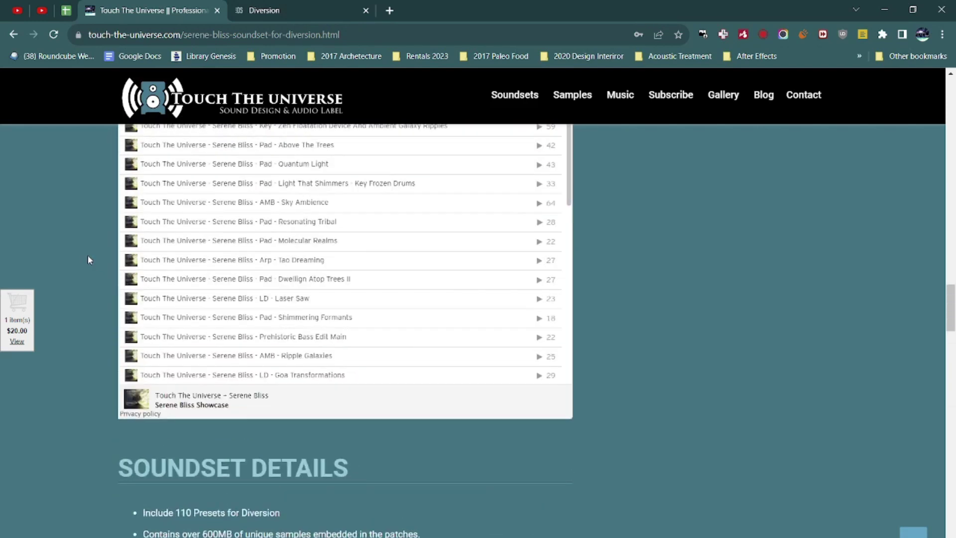
scroll(87, 259, "up", 10)
scroll(82, 257, "down", 3)
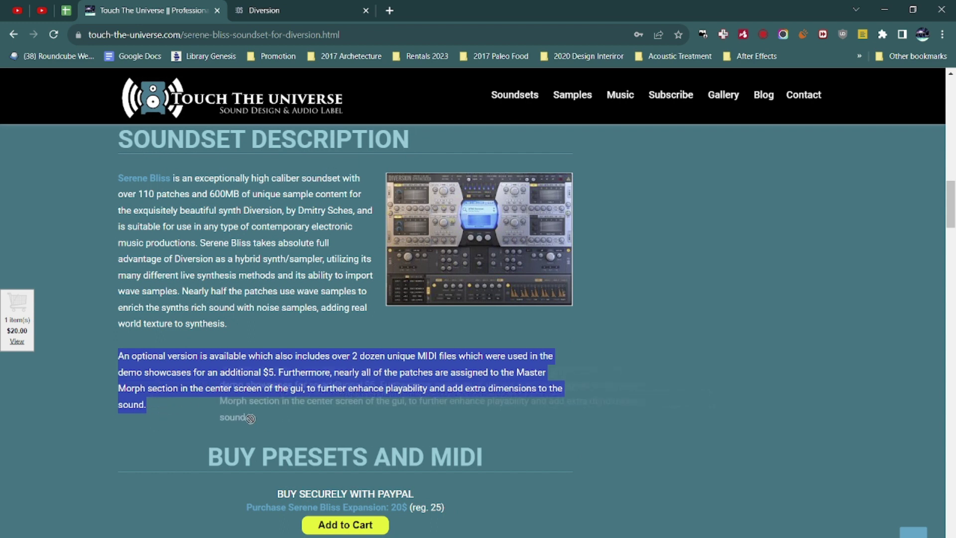
scroll(255, 237, "down", 7)
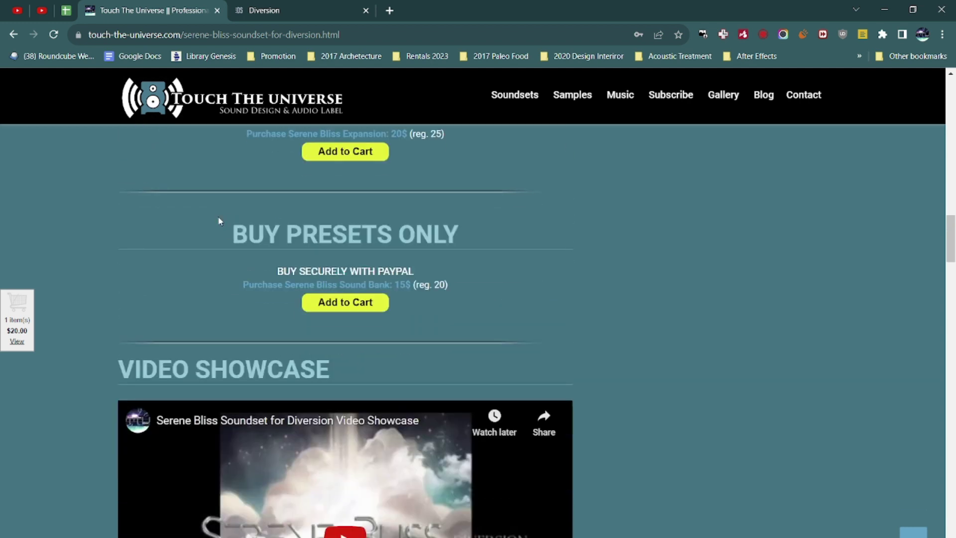
scroll(229, 289, "up", 14)
scroll(241, 360, "down", 6)
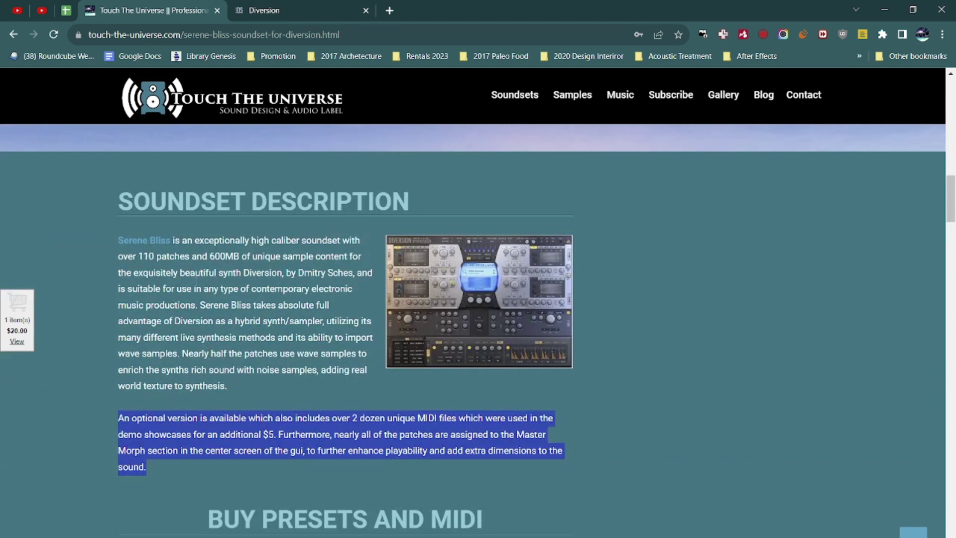
left_click_drag(210, 256, 353, 256)
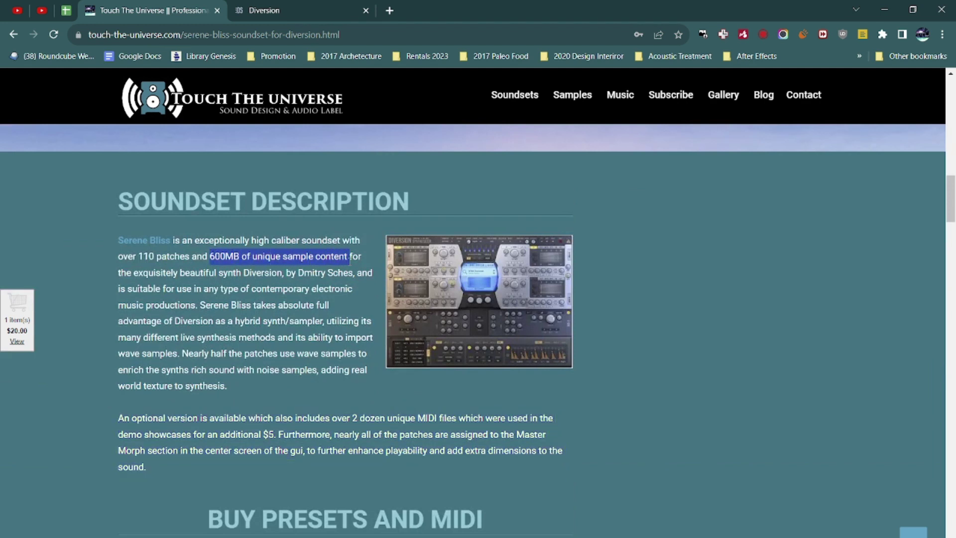
Compare the two Serene Bliss purchase options, highlighting the word MIDI in the "Buy Presets and MIDI" heading
scroll(207, 314, "down", 7)
scroll(350, 271, "up", 1)
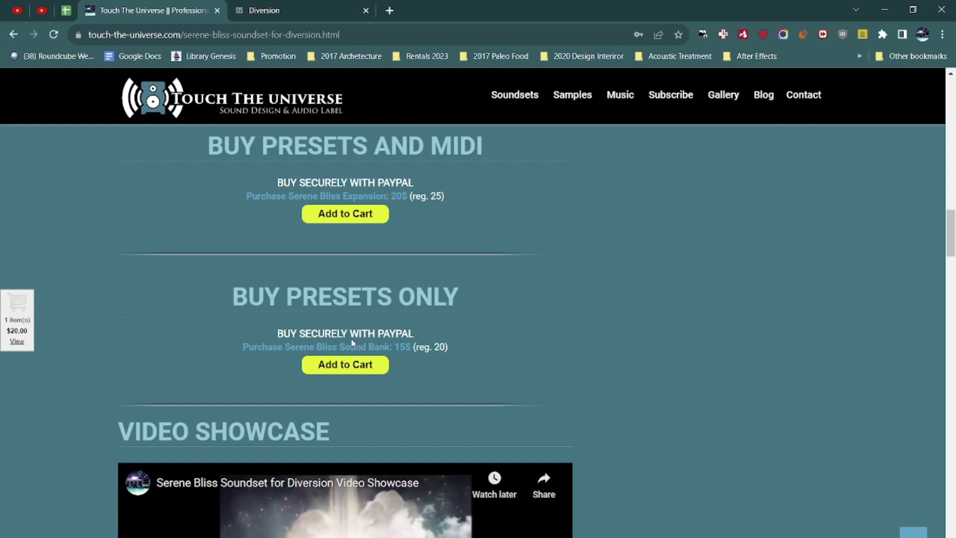
scroll(353, 343, "up", 2)
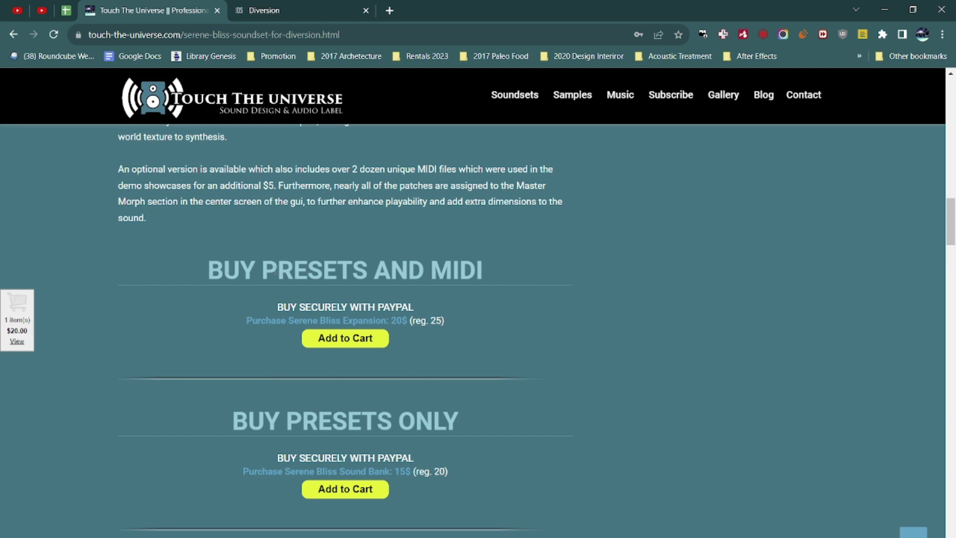
left_click_drag(428, 274, 568, 293)
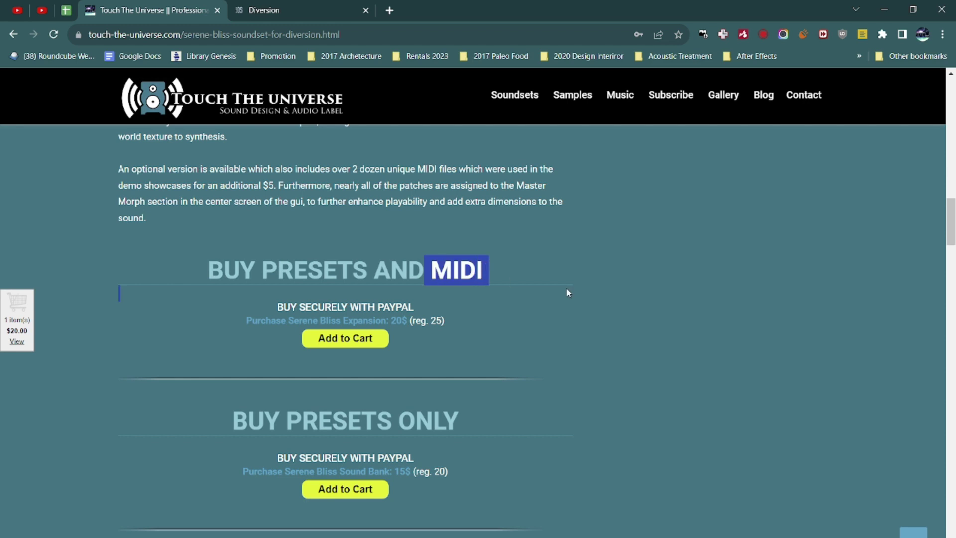
left_click(422, 258)
Look over the Serene Bliss audio demos and play the embedded Serene Bliss Soundset for Diversion Video Showcase
scroll(244, 282, "down", 10)
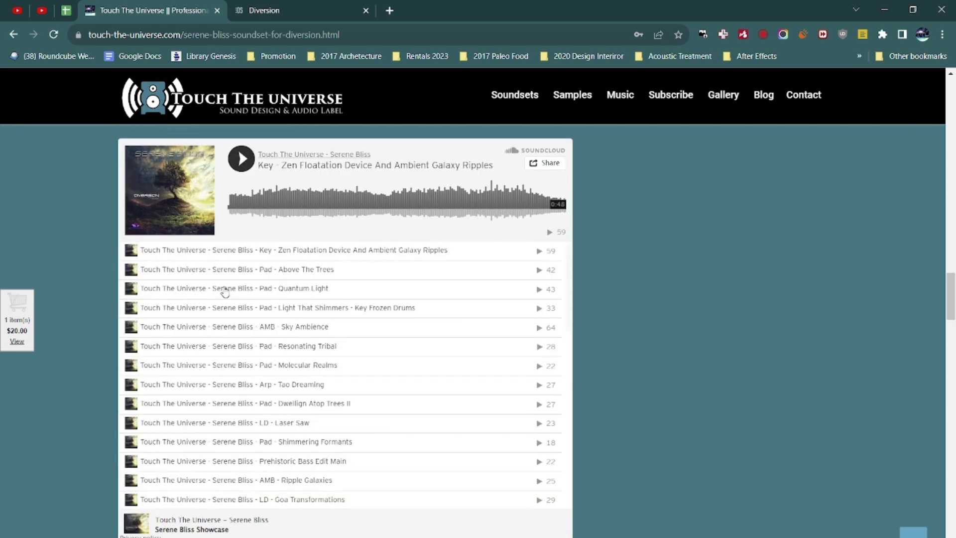
scroll(278, 312, "up", 7)
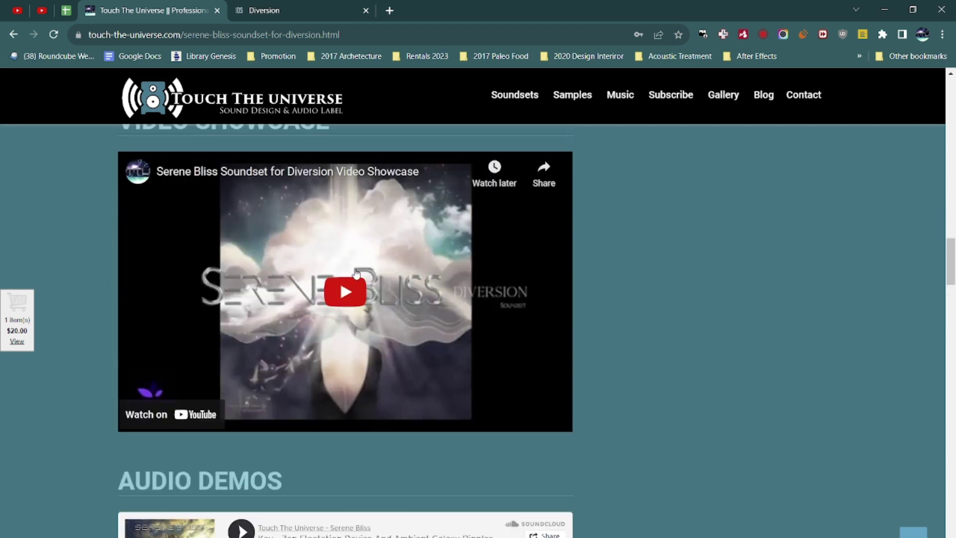
left_click(357, 297)
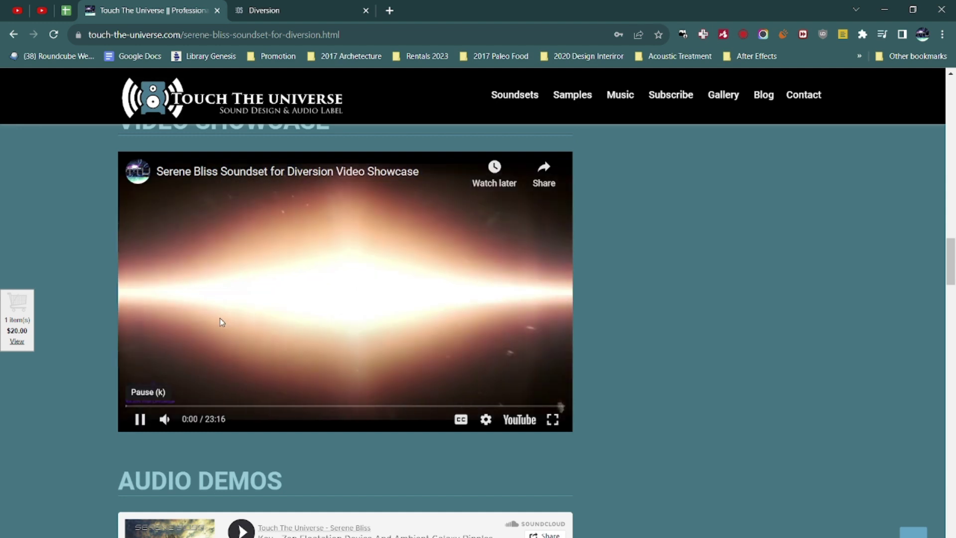